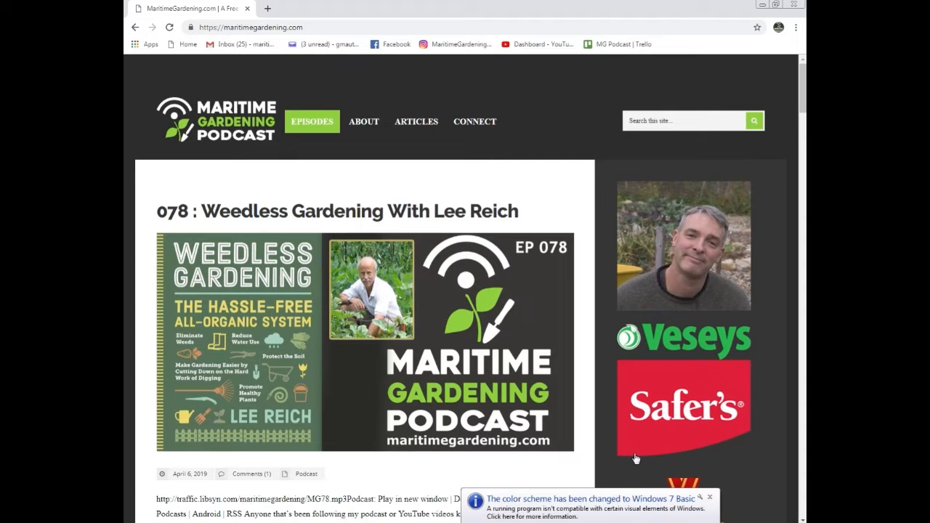
Dismiss the color scheme notification and open the full page for podcast episode 078 on Weedless Gardening.
click(710, 497)
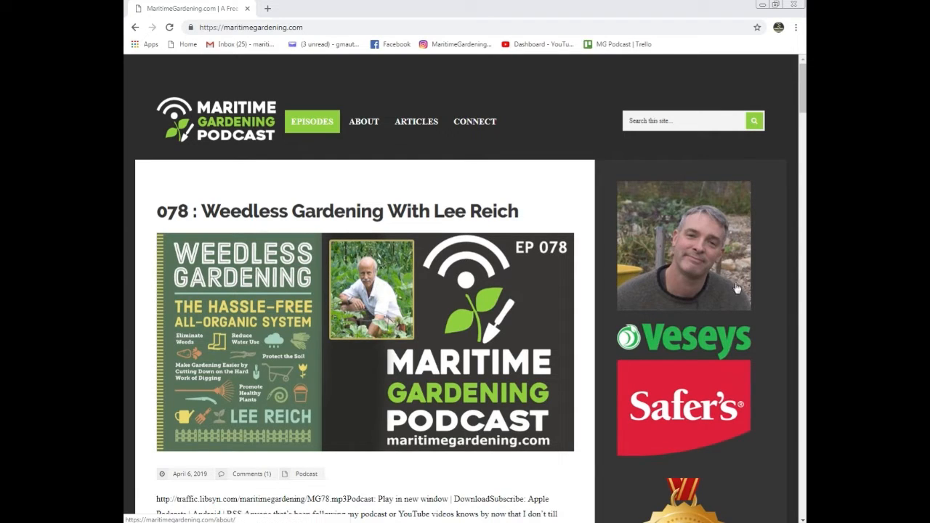
drag(804, 90, 804, 119)
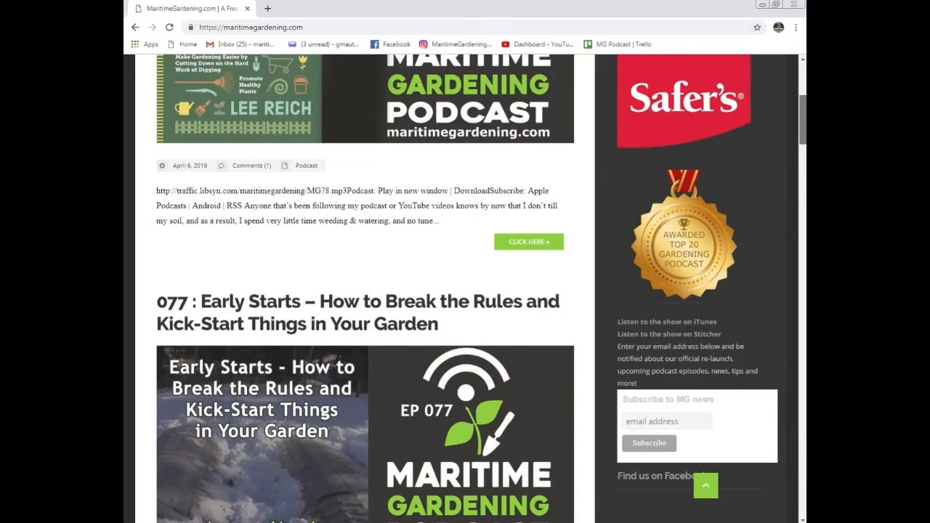
click(705, 485)
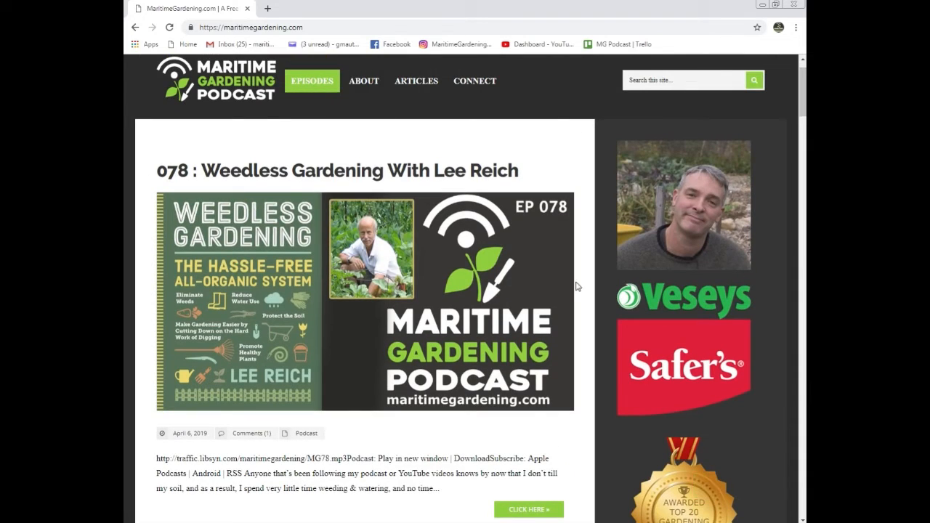
click(528, 510)
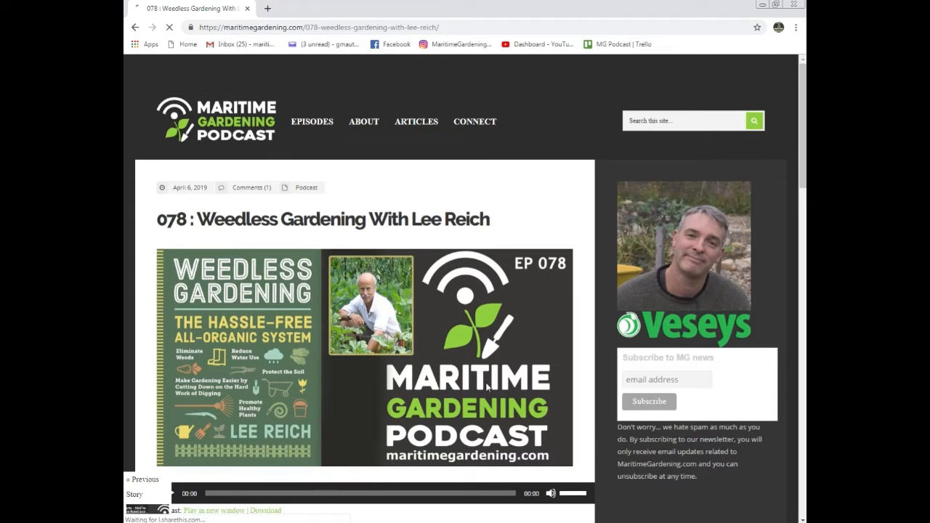
Download the 'Planting Dates For Vegetables' spreadsheet zip file from the episode page and open the downloaded archive.
scroll(493, 386, down, 1)
scroll(498, 387, down, 1)
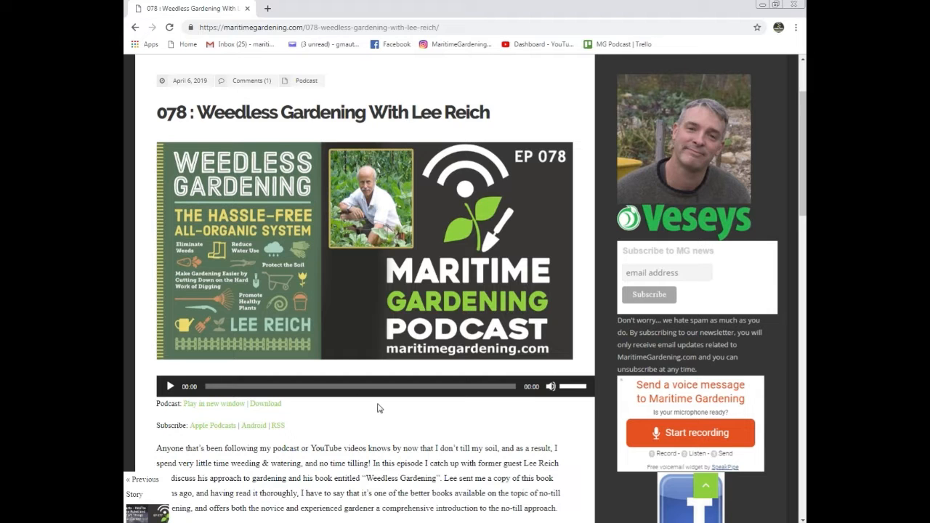
scroll(389, 411, up, 2)
scroll(390, 411, down, 2)
scroll(303, 411, down, 2)
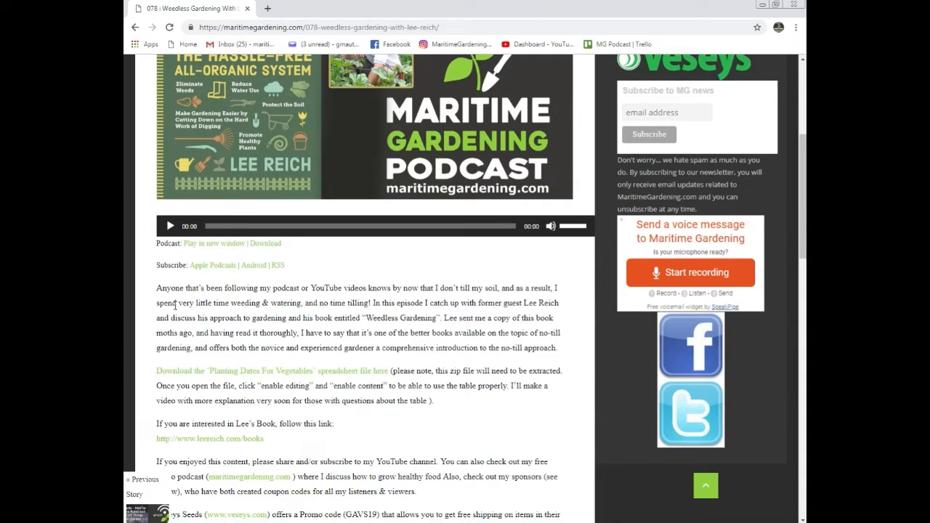
scroll(266, 385, up, 2)
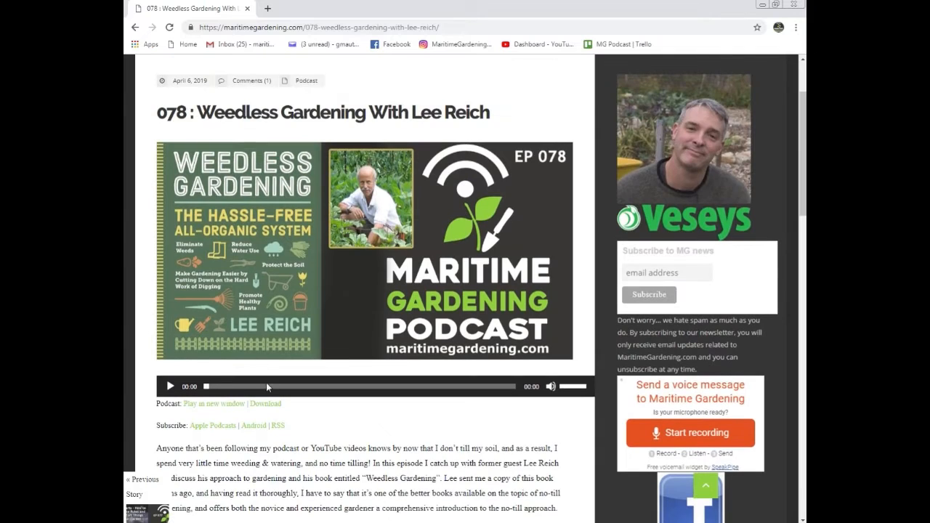
scroll(265, 385, down, 2)
scroll(218, 385, down, 3)
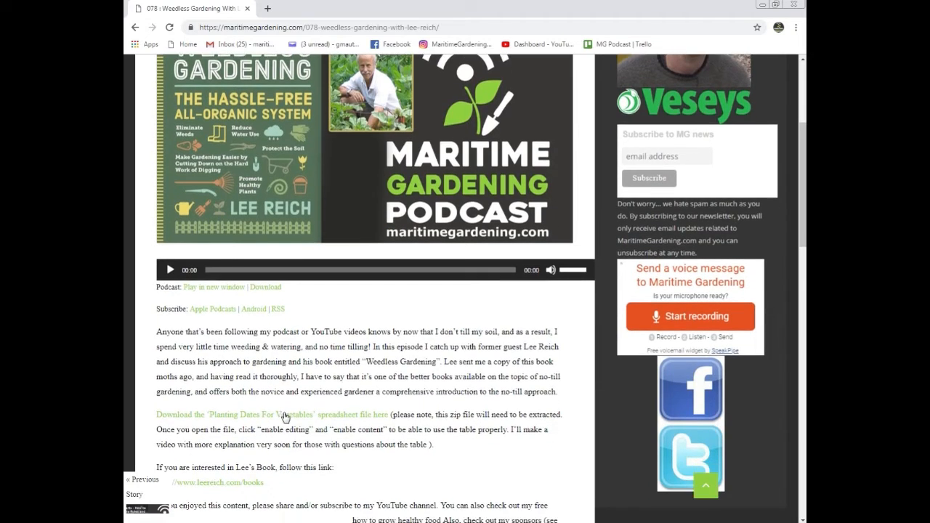
scroll(218, 379, up, 2)
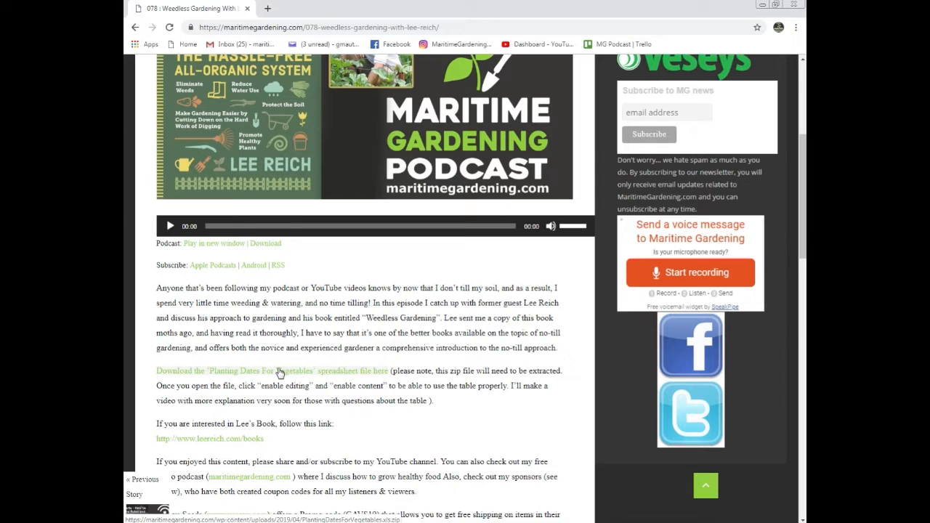
click(279, 373)
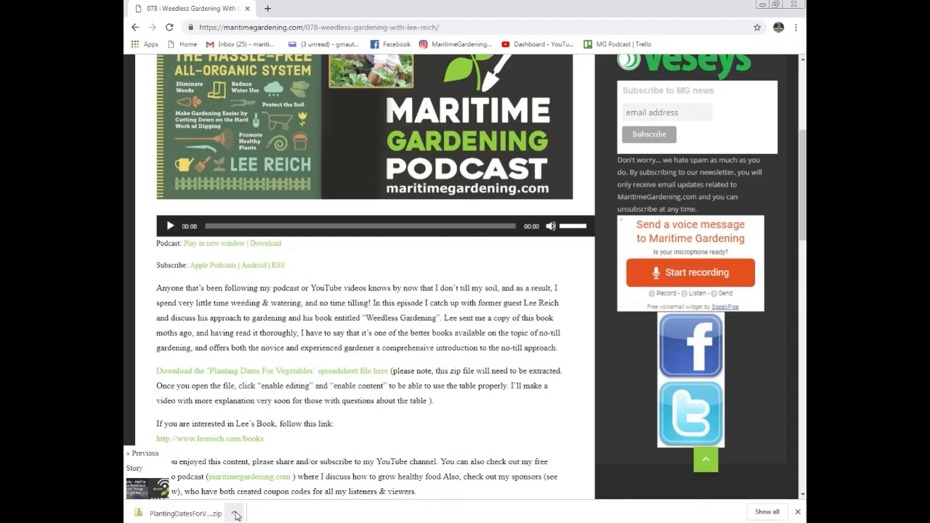
click(236, 515)
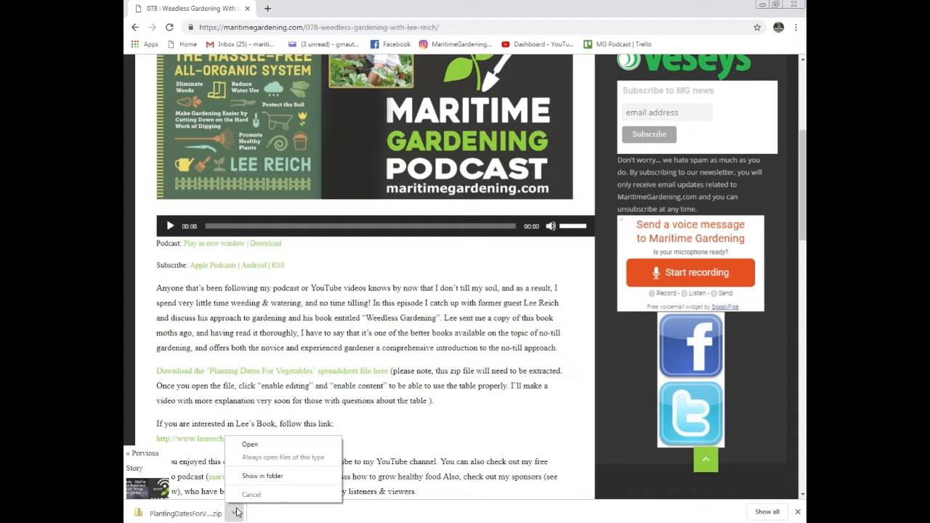
click(275, 446)
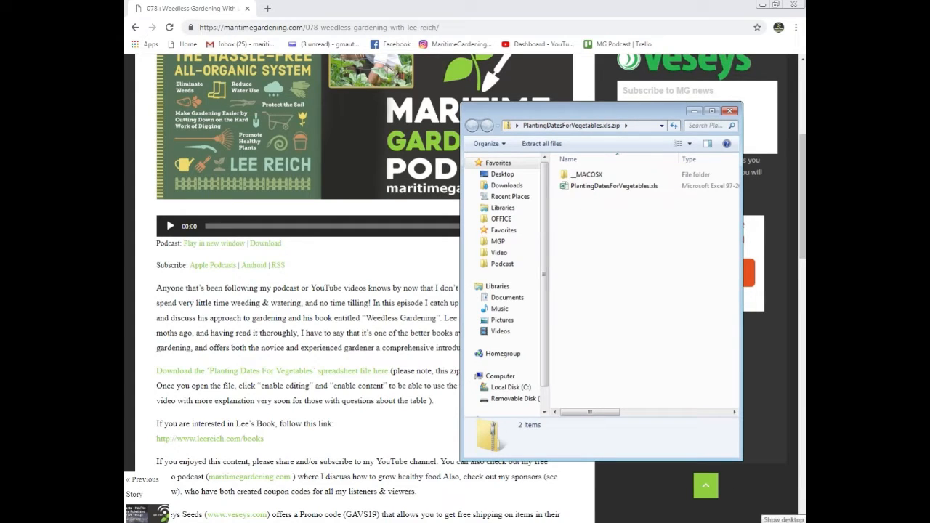
Show the desktop, view the computer's drives in the folder window, and minimize that window.
click(804, 522)
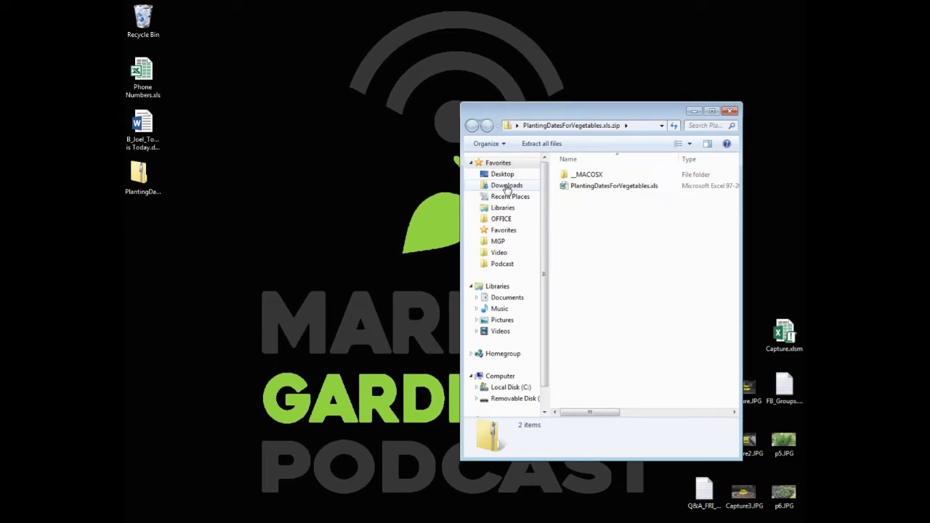
click(516, 393)
click(499, 376)
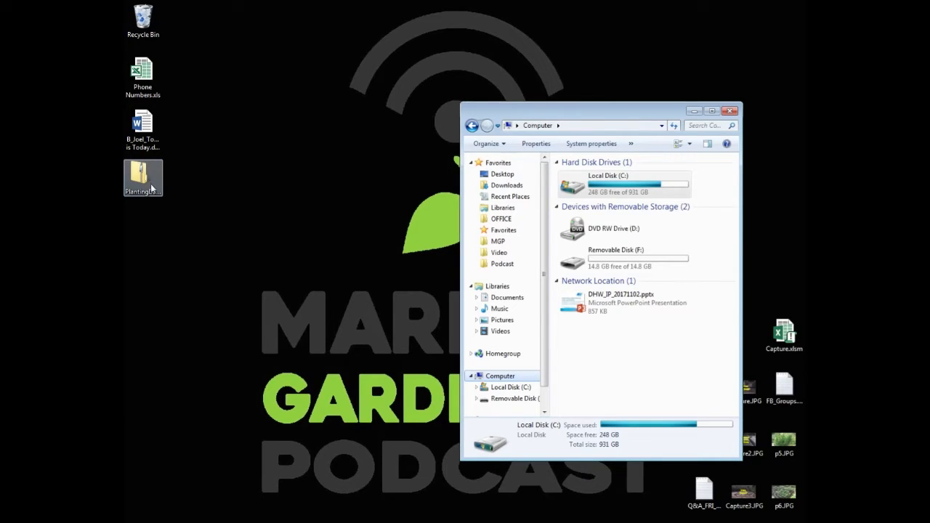
click(693, 112)
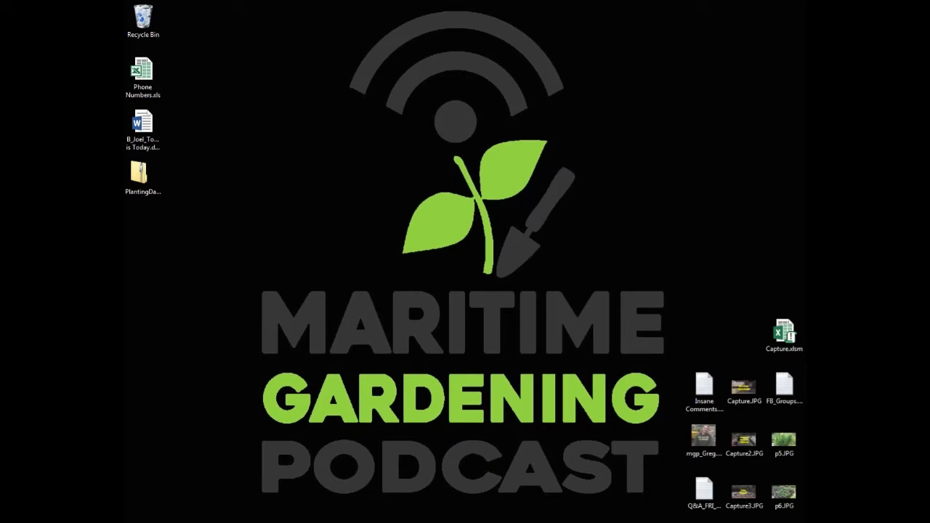
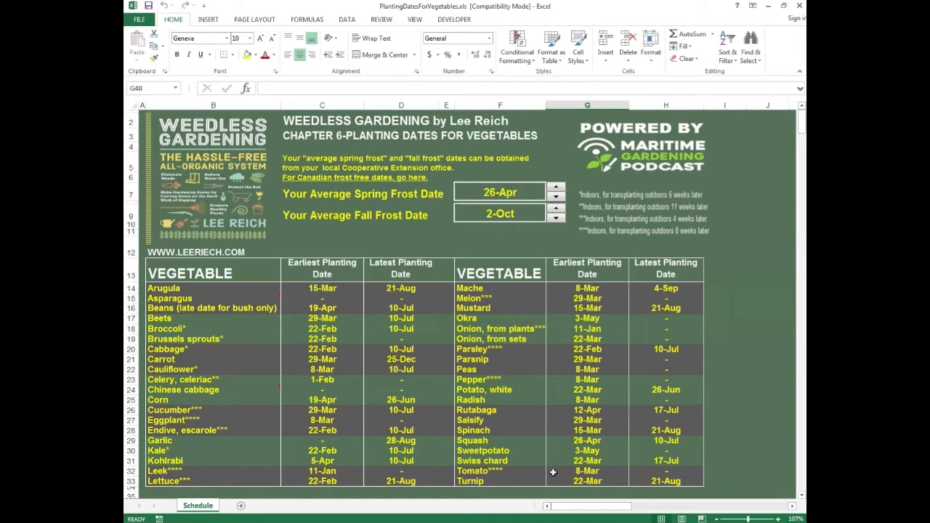
Switch to the browser, dismiss the newsletter sign-up popup, and open the site's Connect page.
key(alt+Tab)
scroll(499, 286, up, 5)
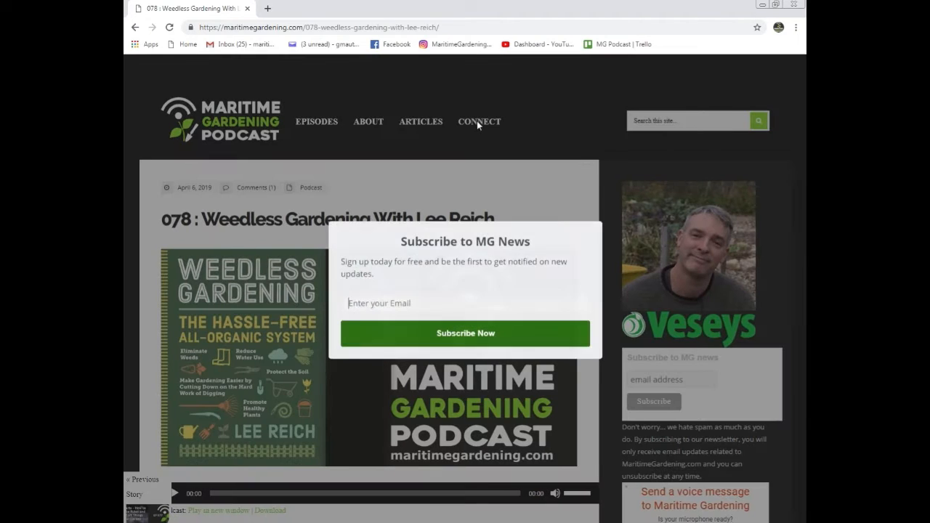
click(592, 232)
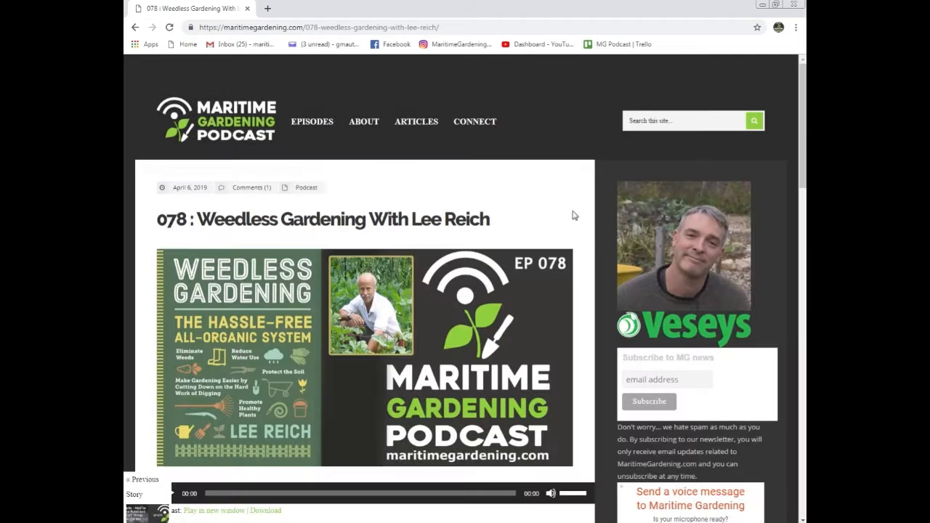
click(479, 125)
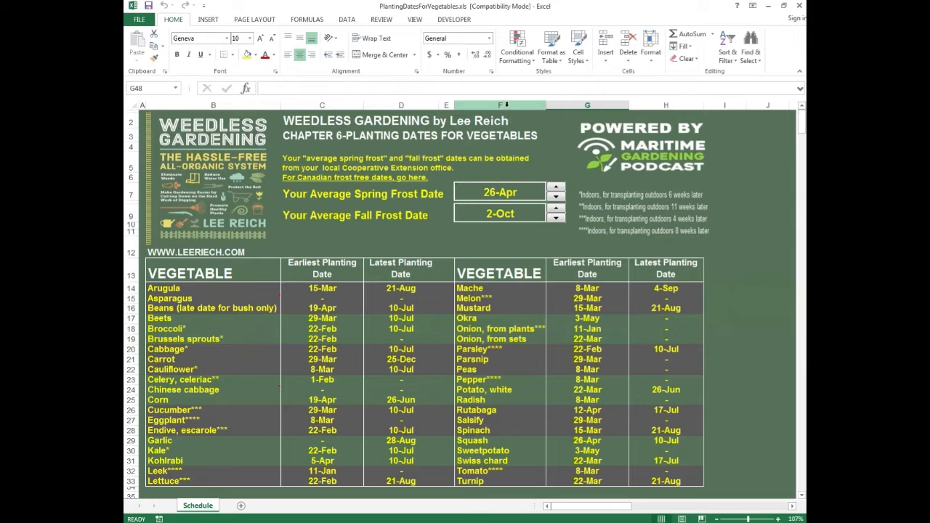
Switch to the Excel planting schedule and highlight row 7 and column F to locate the average spring frost date cell.
click(129, 190)
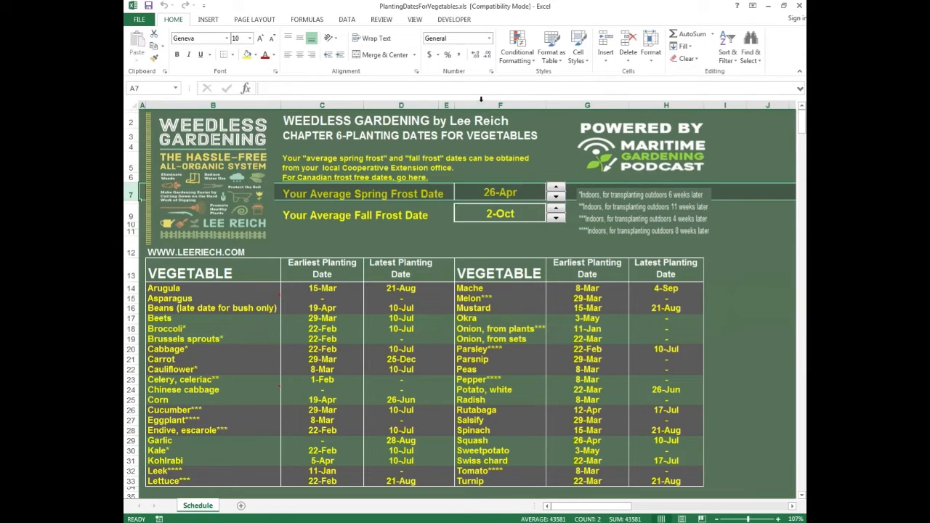
click(480, 104)
click(132, 192)
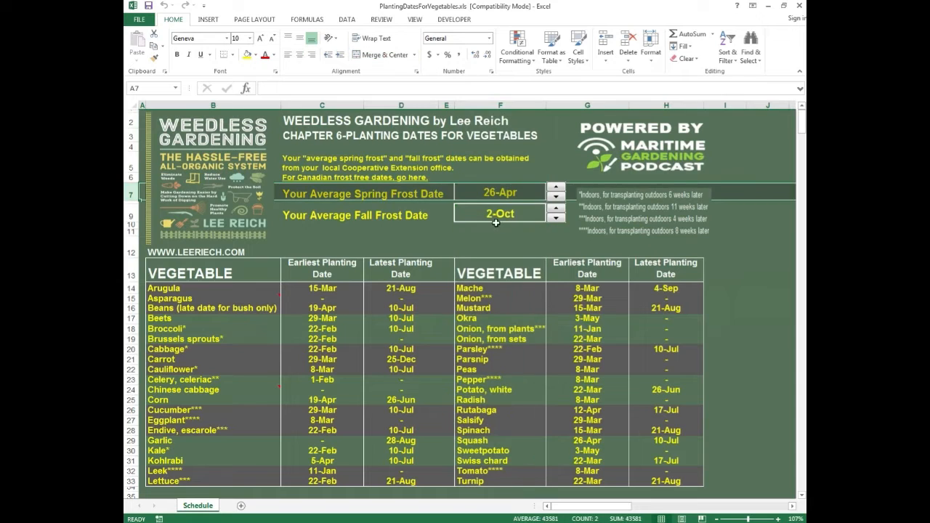
click(764, 252)
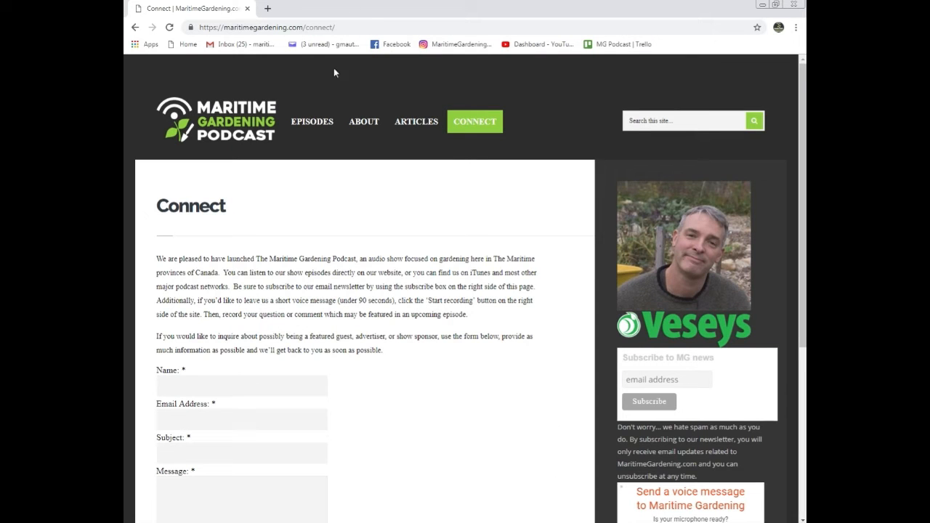
Switch to the browser and open a new tab ready for a Google search.
click(267, 8)
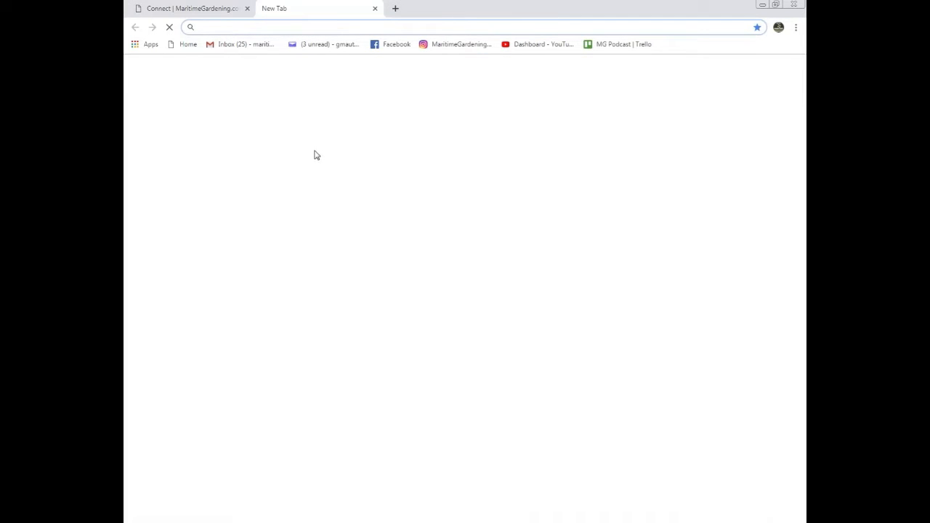
click(362, 215)
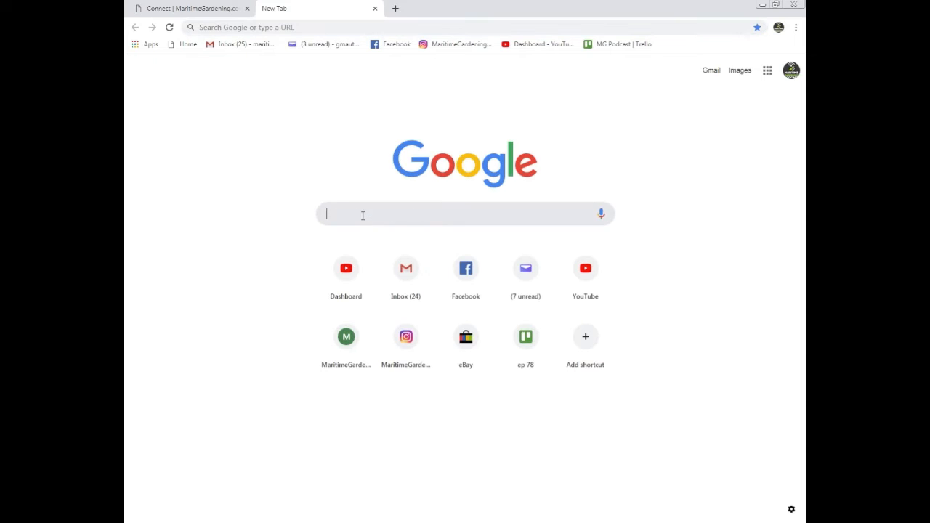
text(veseys)
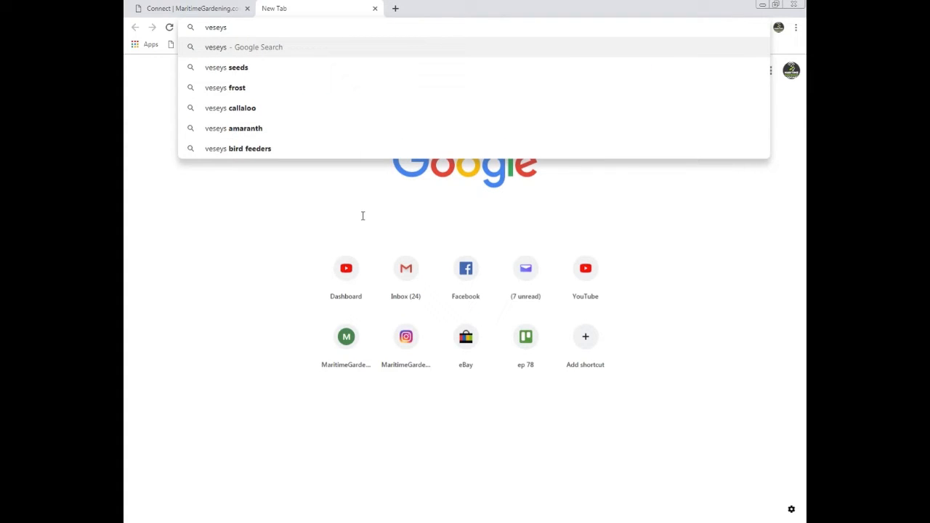
key(BackSpace)
key(BackSpace)
key(BackSpace)
key(BackSpace)
key(BackSpace)
key(BackSpace)
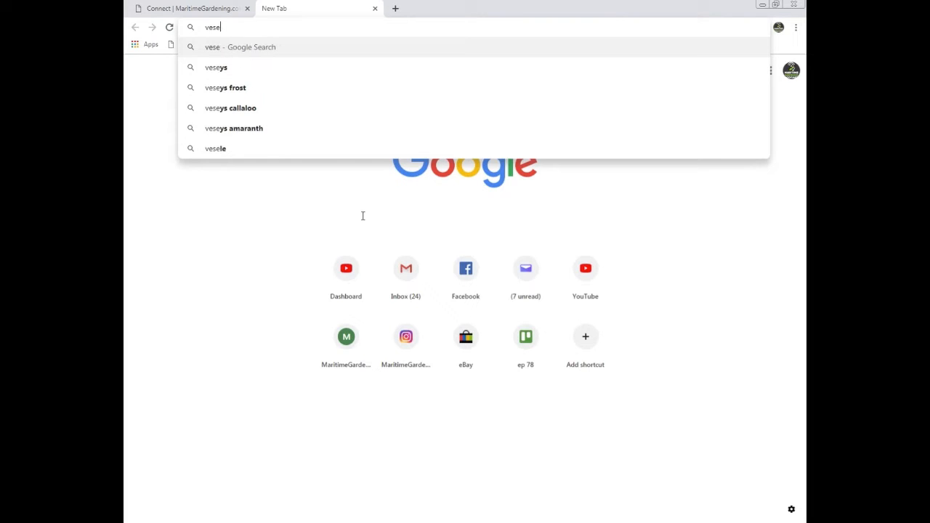
Search Google for "last frost dates canada".
text(last)
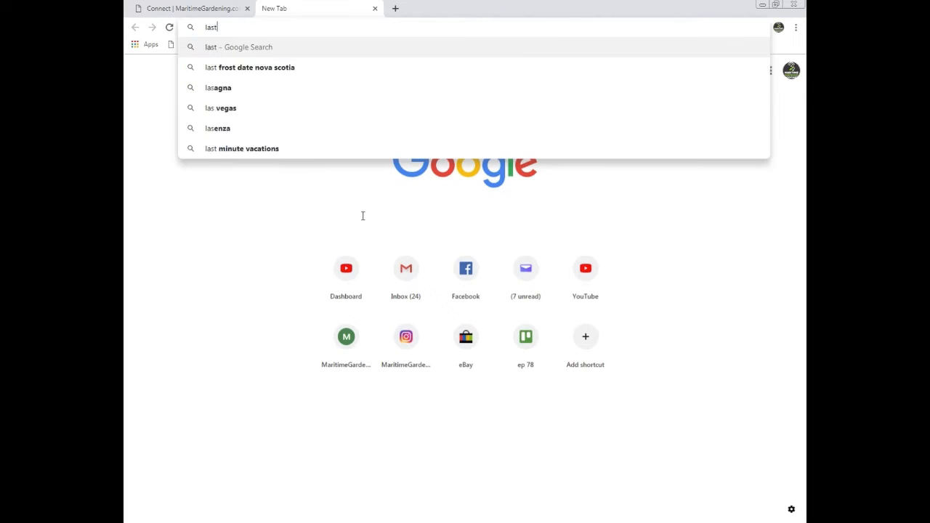
text( frost dates canaf)
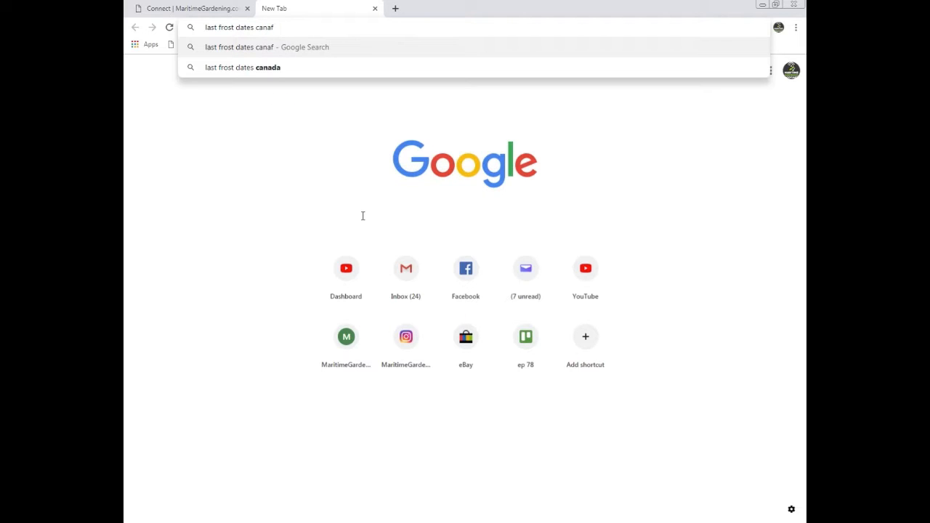
key(BackSpace)
text(da)
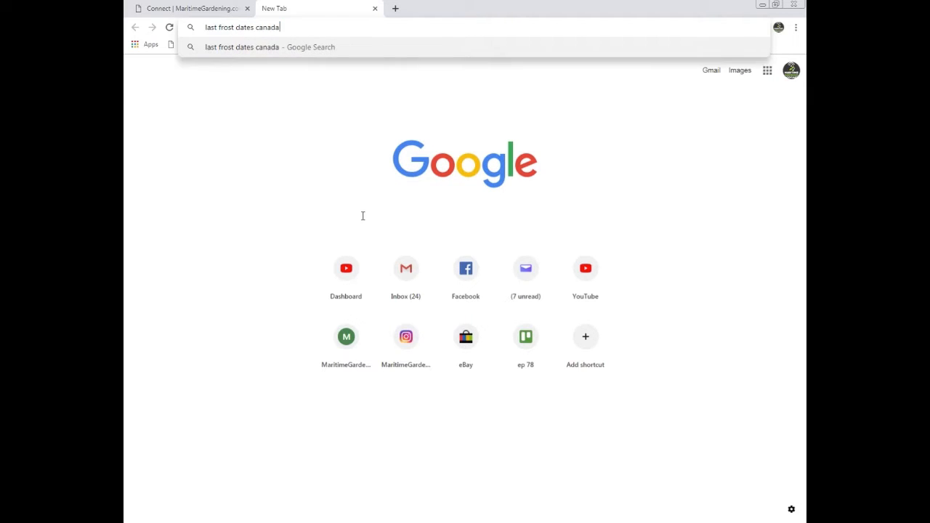
key(Return)
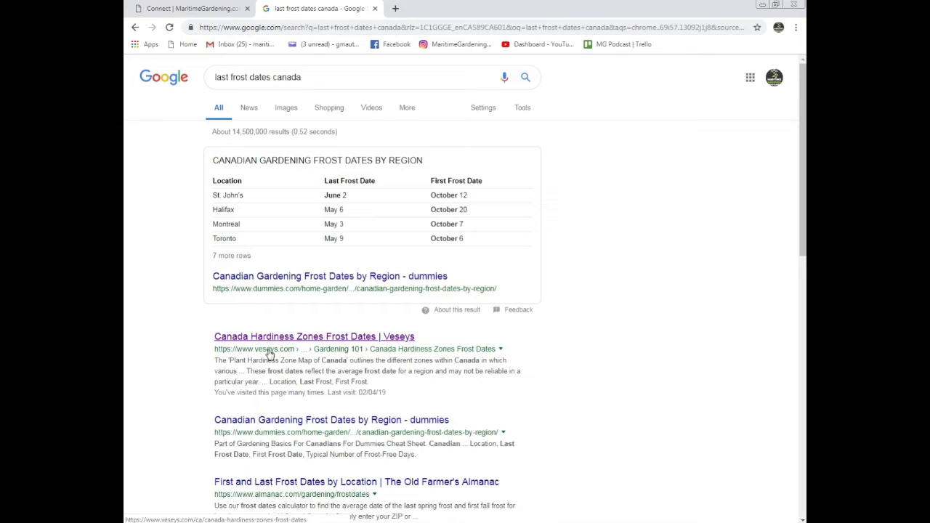
Open the Veseys Canada Hardiness Zones Frost Dates result and examine the last and first frost dates listed by province.
click(296, 336)
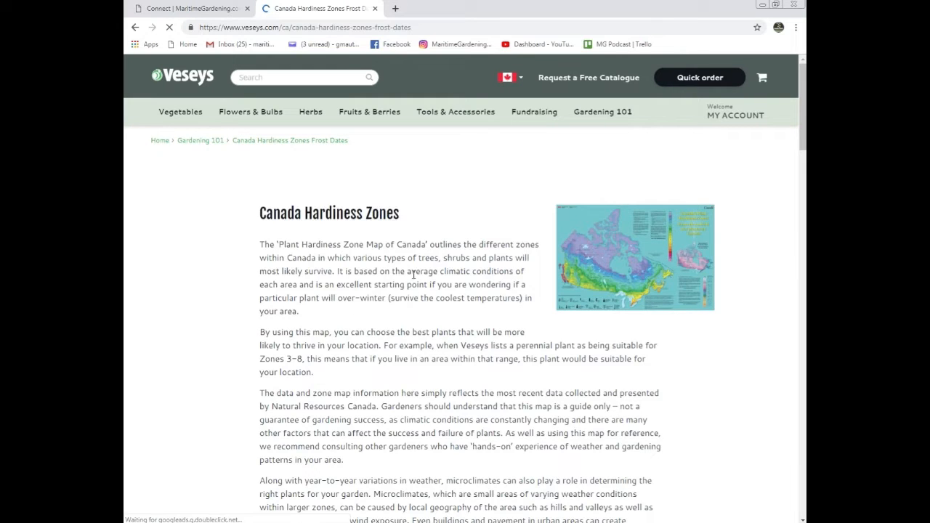
scroll(414, 274, down, 10)
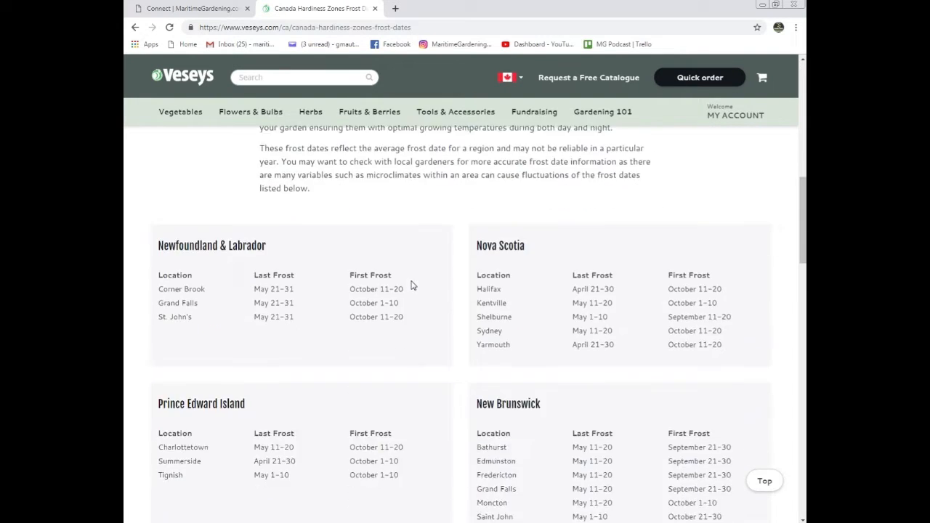
scroll(411, 285, down, 2)
scroll(411, 284, up, 2)
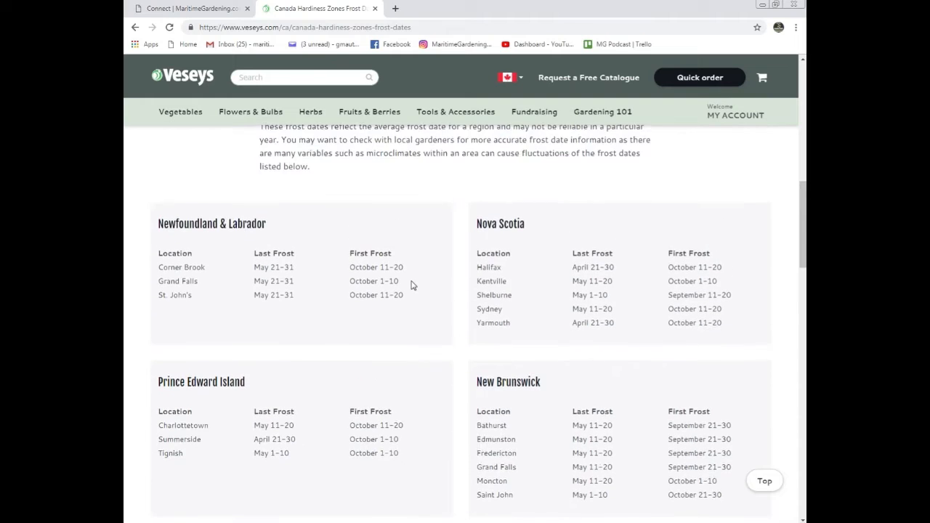
scroll(417, 287, up, 1)
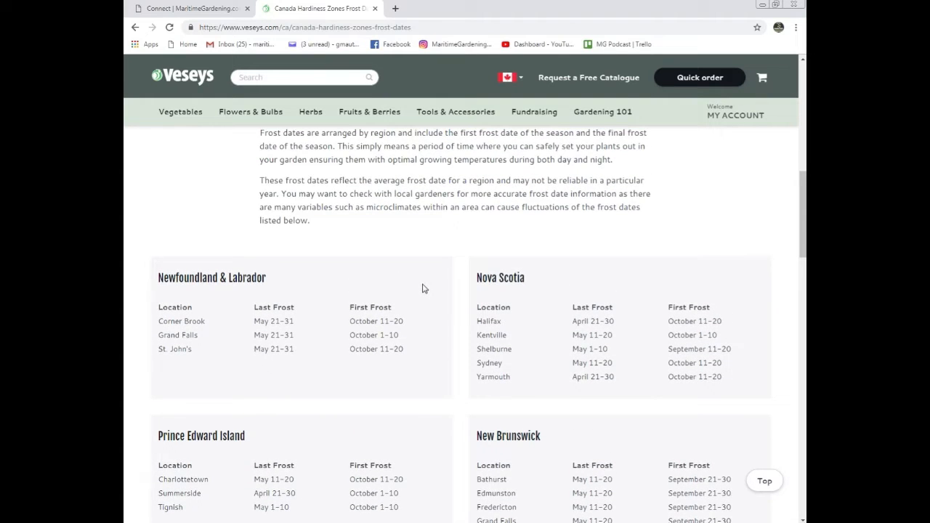
scroll(424, 289, down, 2)
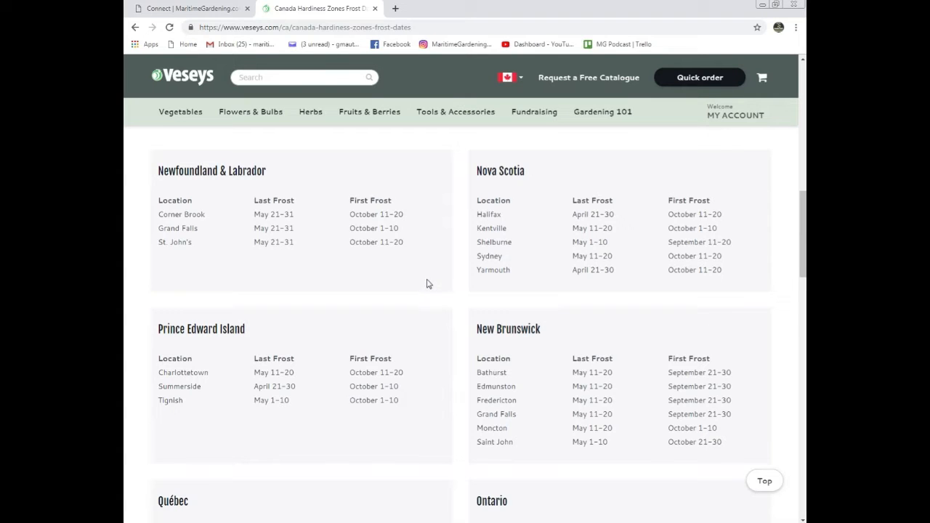
Highlight the Halifax row with its last and first frost dates in the Nova Scotia table.
scroll(430, 297, up, 2)
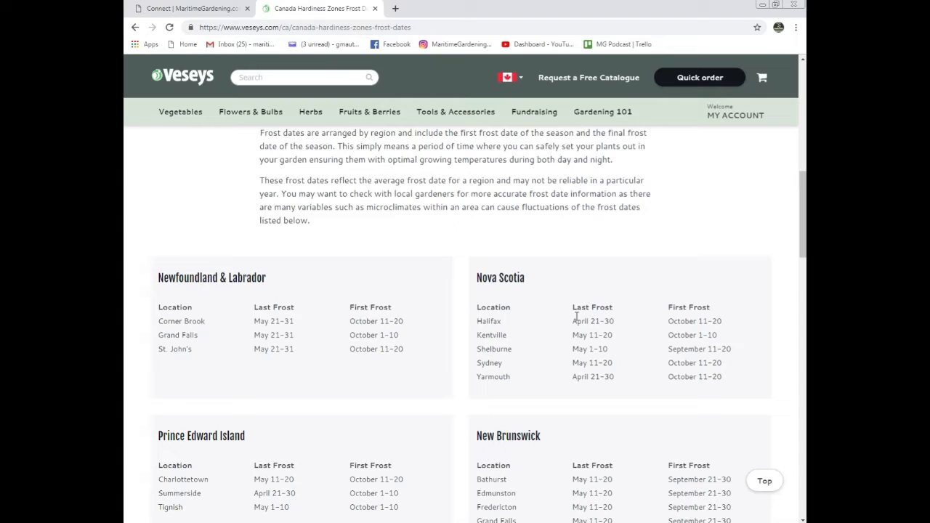
drag(535, 325, 727, 329)
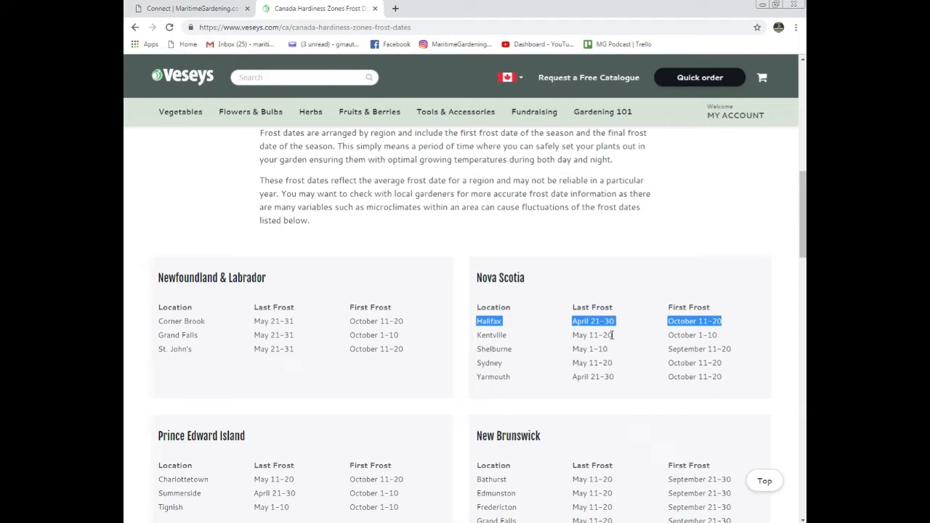
Examine the last and first frost dates of the other provinces, from Prince Edward Island through to British Columbia.
scroll(434, 371, down, 5)
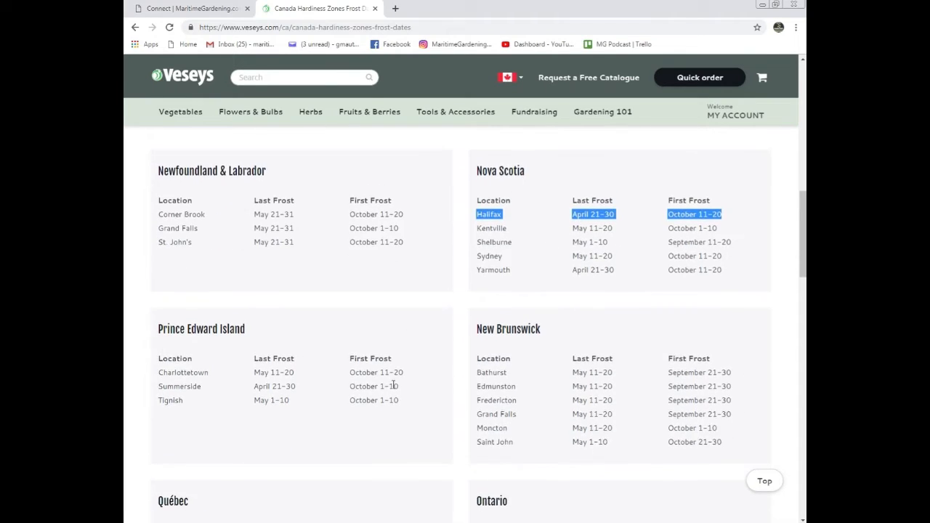
scroll(431, 400, up, 5)
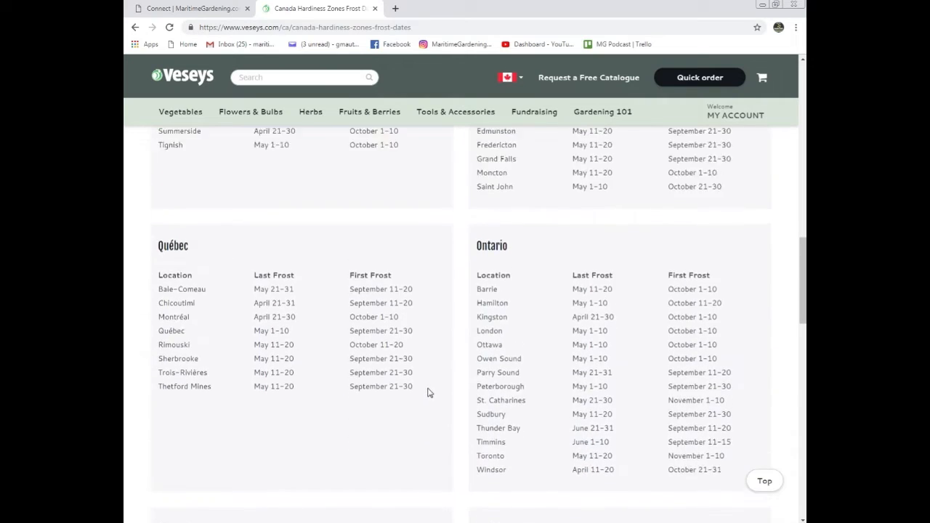
scroll(428, 395, down, 2)
scroll(433, 380, down, 4)
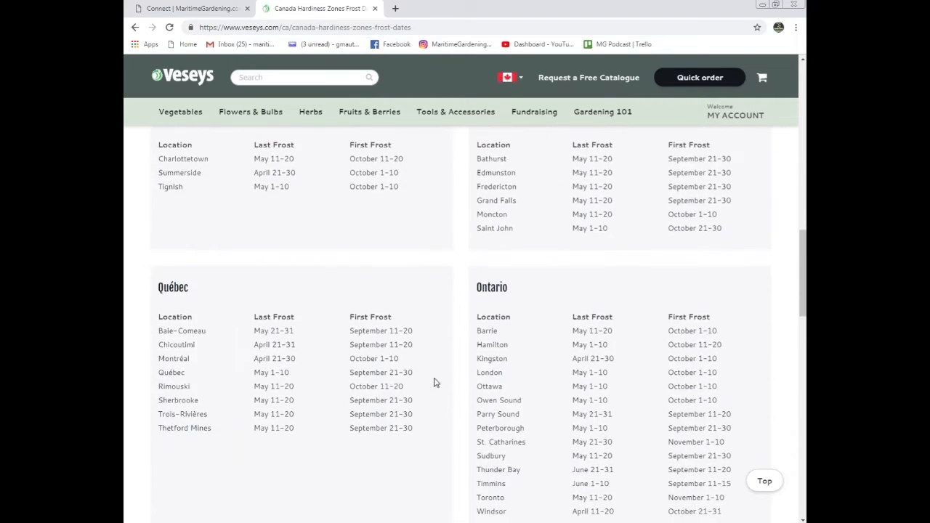
scroll(438, 378, up, 2)
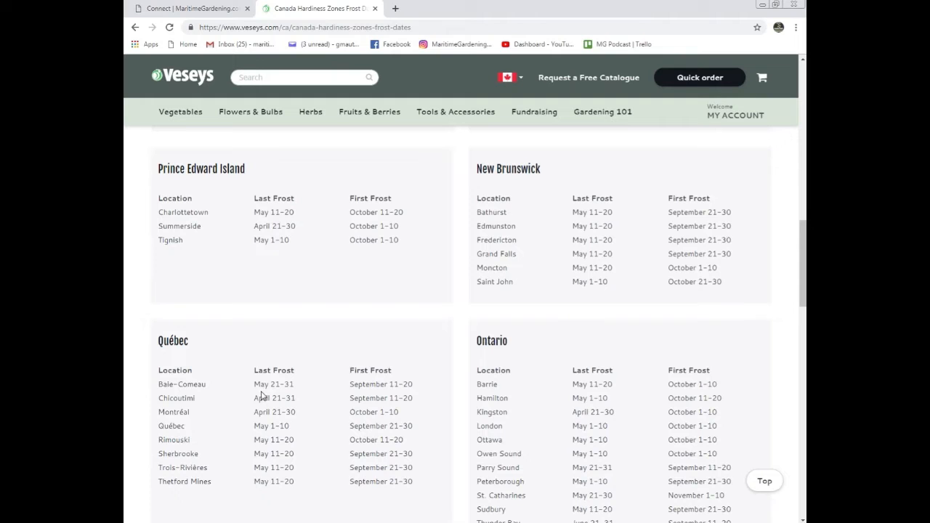
scroll(317, 396, down, 3)
scroll(325, 397, down, 3)
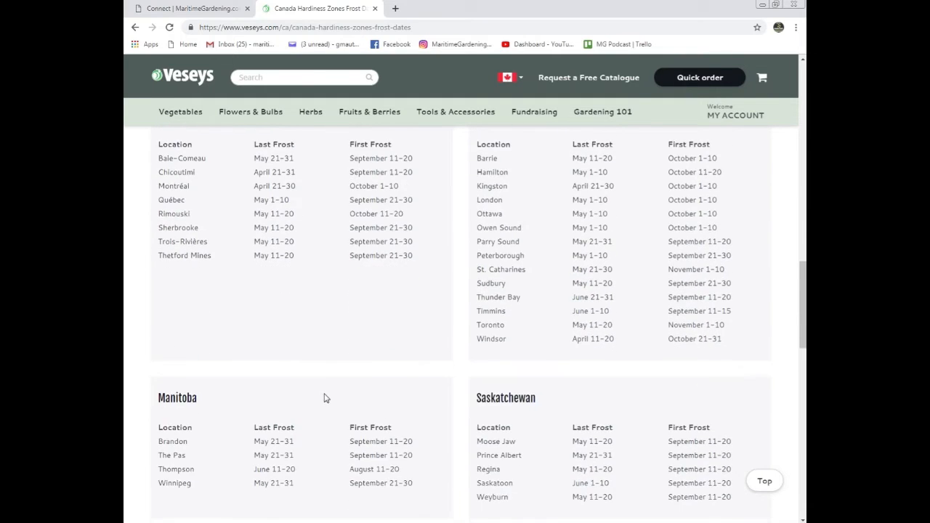
scroll(325, 397, down, 2)
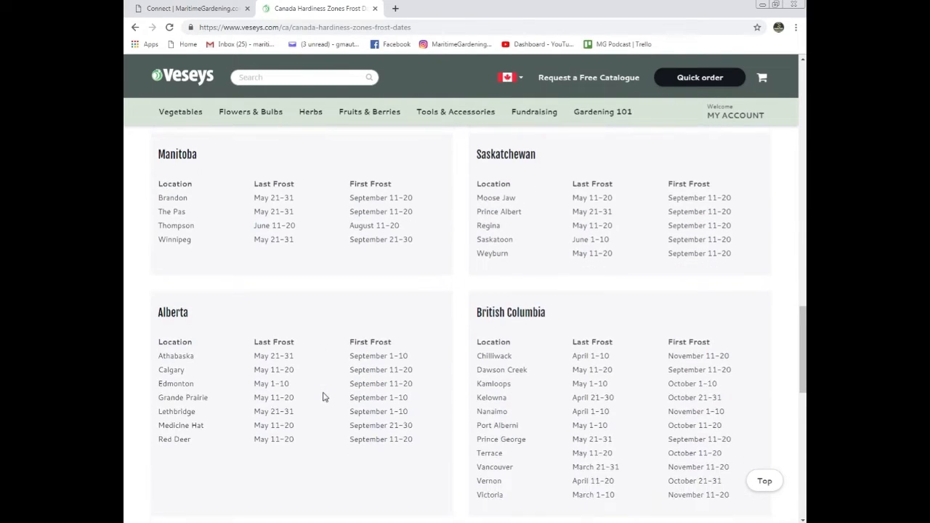
scroll(334, 400, up, 7)
scroll(315, 270, up, 1)
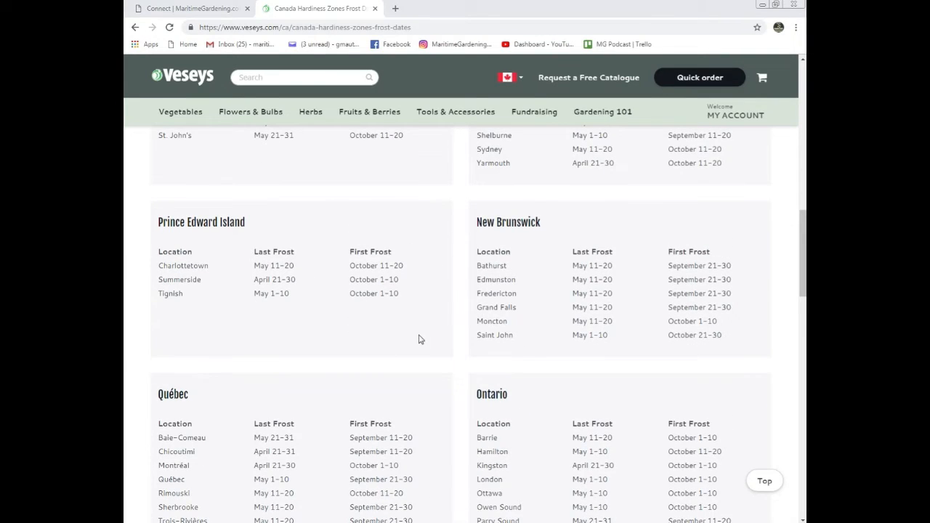
Switch to the Excel planting schedule and adjust the average spring frost date to 25-Apr.
key(alt+Tab)
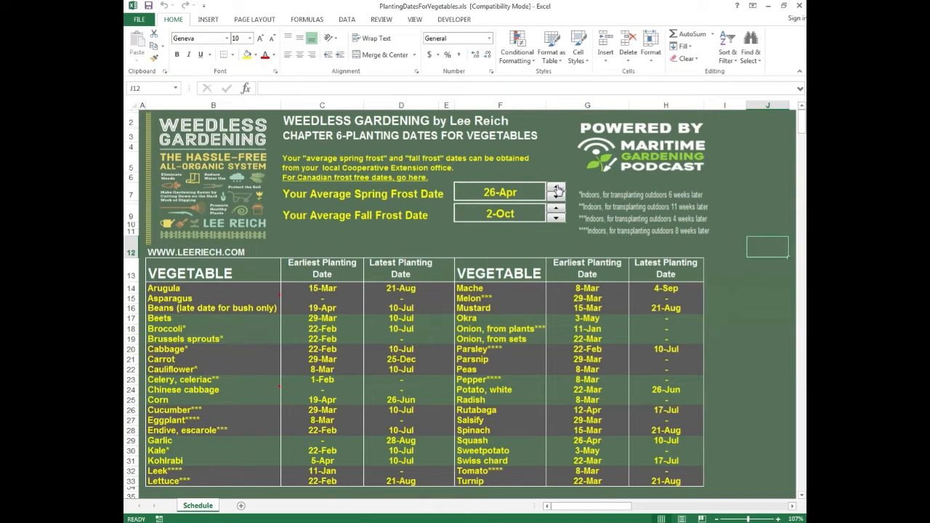
click(557, 188)
click(557, 189)
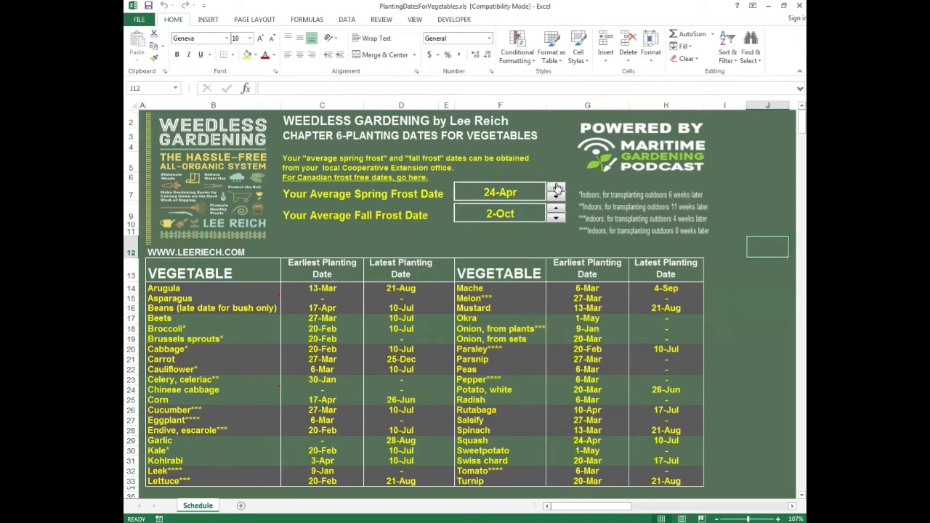
click(557, 191)
click(556, 190)
click(556, 190)
click(556, 196)
click(558, 198)
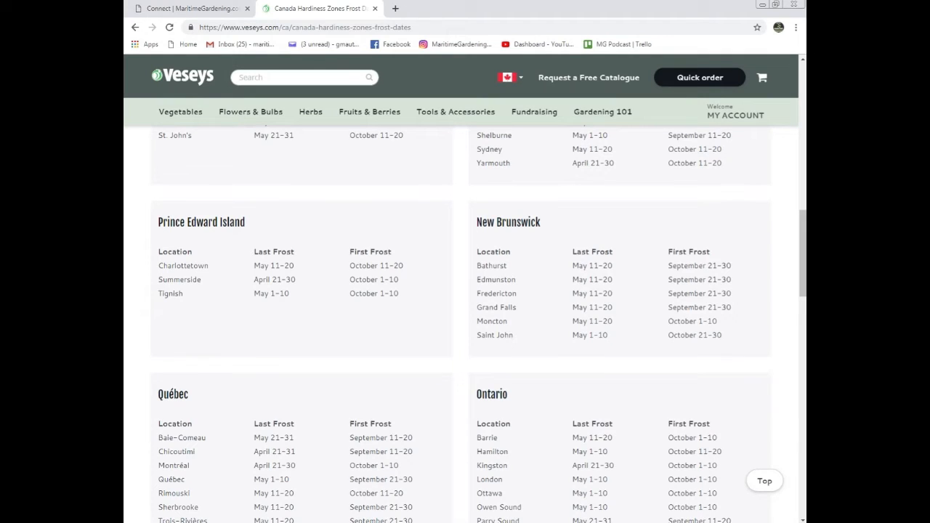
Check Halifax's last frost range on the Veseys page and set the average spring frost date in Excel to 30-Apr.
scroll(512, 342, up, 5)
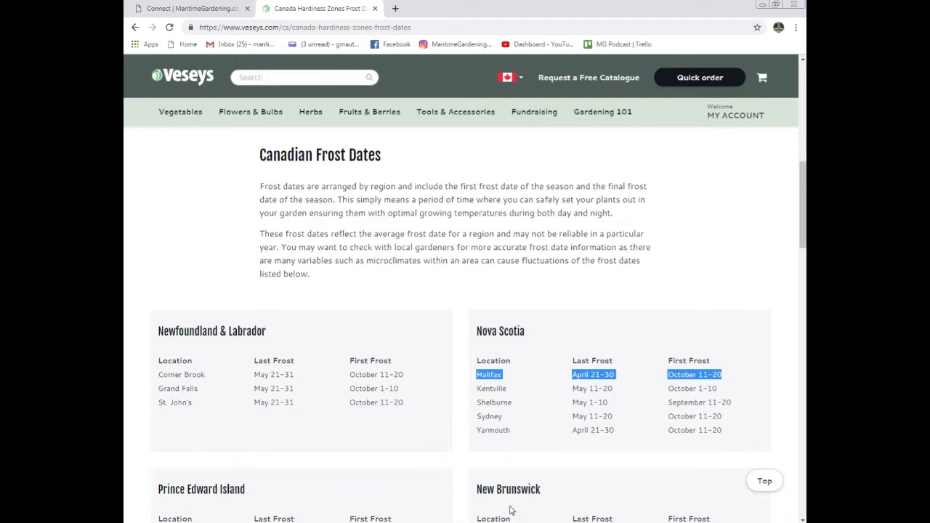
key(alt+Tab)
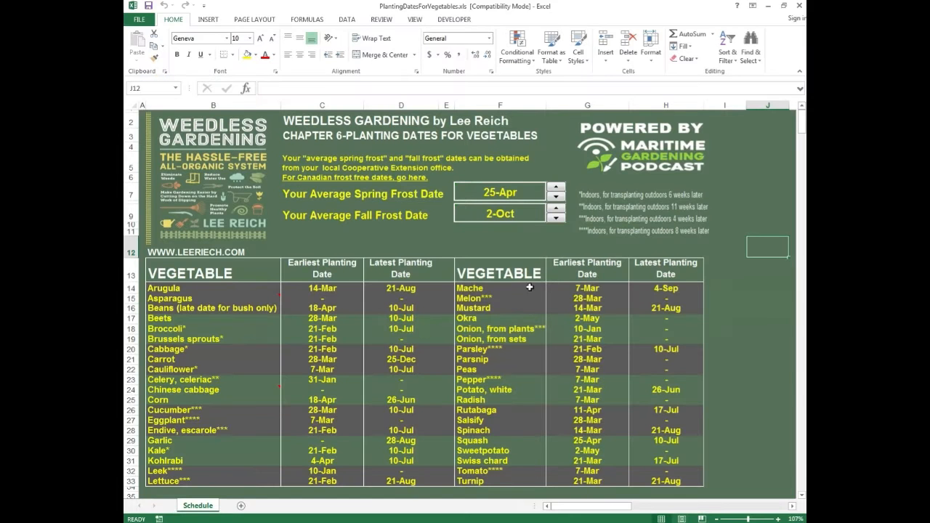
click(557, 196)
click(556, 196)
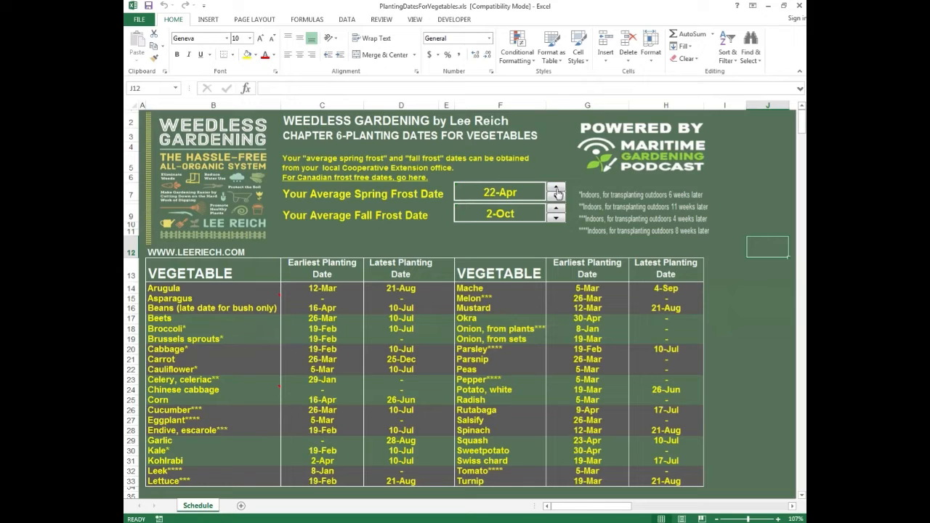
click(557, 198)
click(556, 197)
click(556, 198)
click(556, 198)
click(556, 198)
click(557, 198)
click(556, 197)
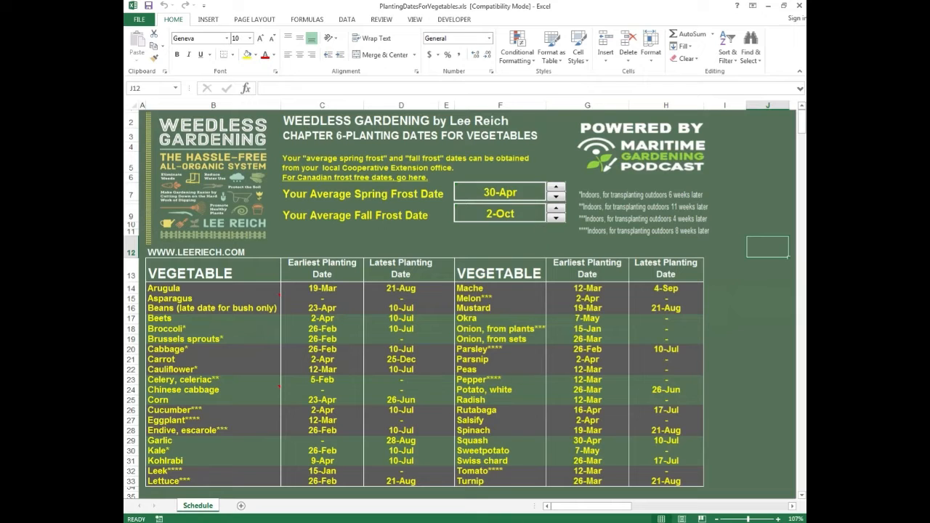
Check Halifax's first frost range in the browser and set the average fall frost date in Excel to 14-Oct.
click(578, 488)
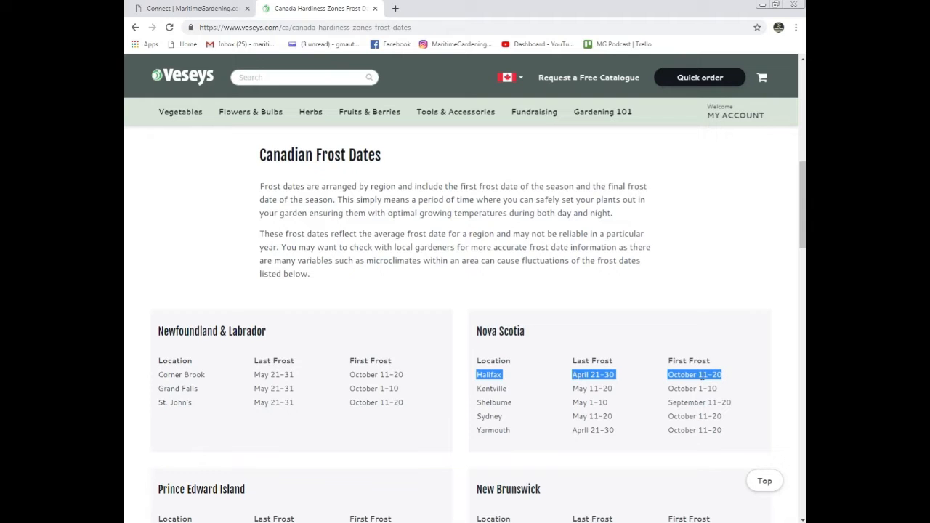
key(alt+Tab)
click(556, 220)
click(557, 219)
click(557, 219)
click(557, 220)
click(556, 220)
click(556, 220)
click(557, 220)
click(555, 219)
drag(555, 220, 557, 212)
click(557, 211)
click(556, 211)
click(556, 211)
click(556, 211)
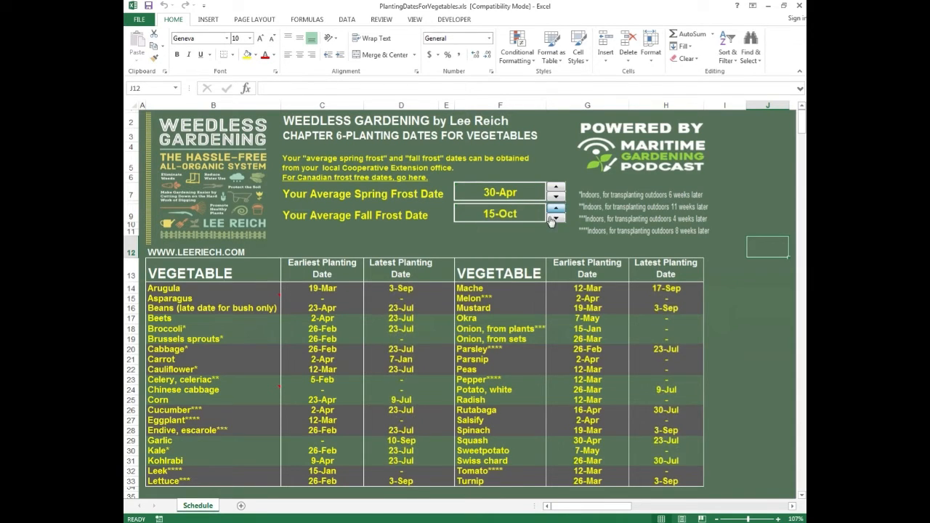
Highlight the Latest Planting Date columns D and H and move the average fall frost date to 23-Oct.
click(409, 106)
click(653, 106)
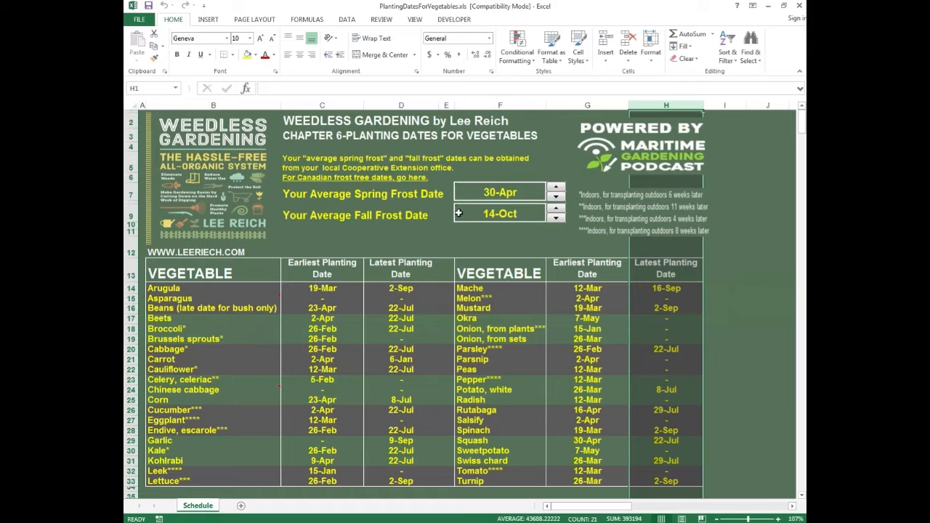
click(556, 218)
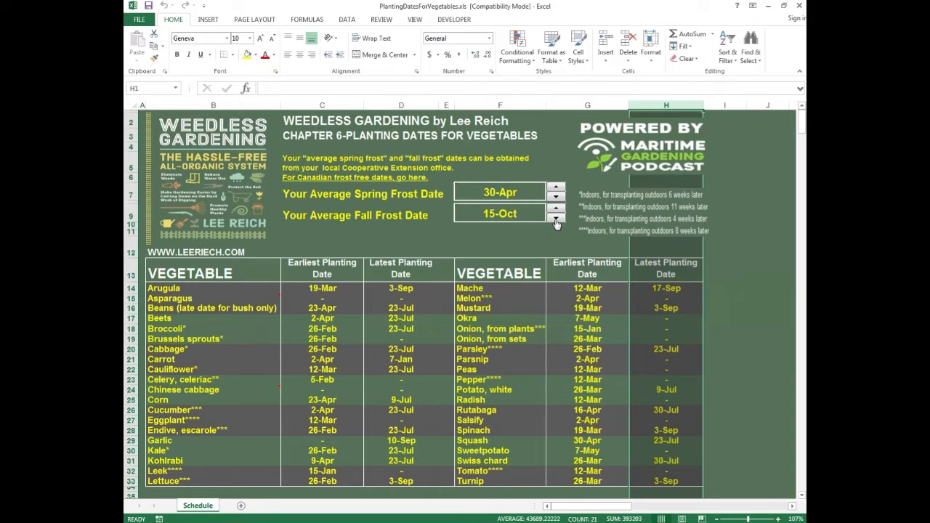
click(555, 218)
click(556, 219)
click(556, 219)
click(555, 219)
click(556, 219)
click(556, 219)
click(555, 219)
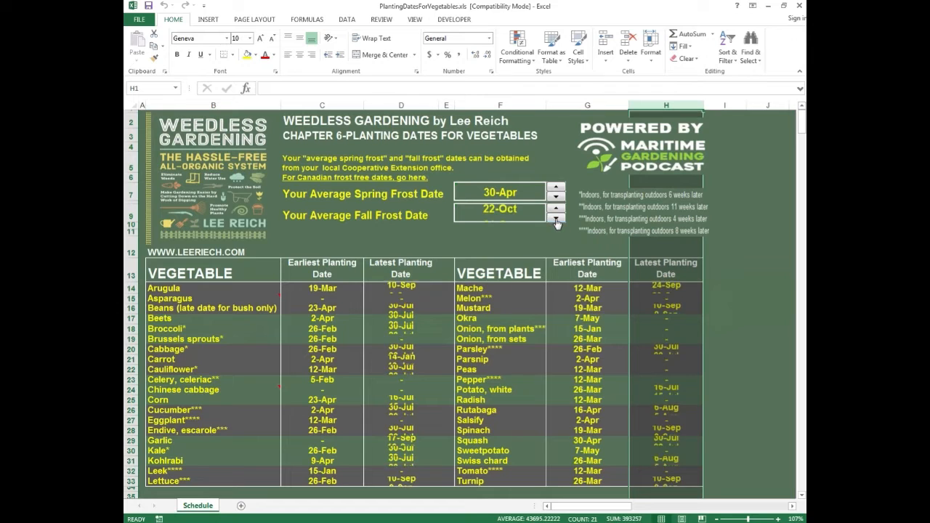
click(555, 219)
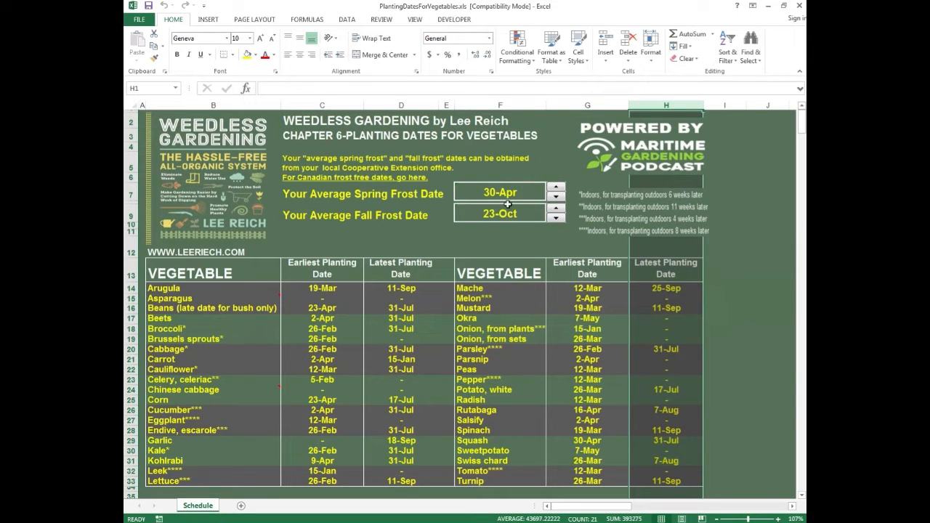
Highlight the Earliest Planting Date columns C and G and select the average spring frost date cell F7.
click(322, 104)
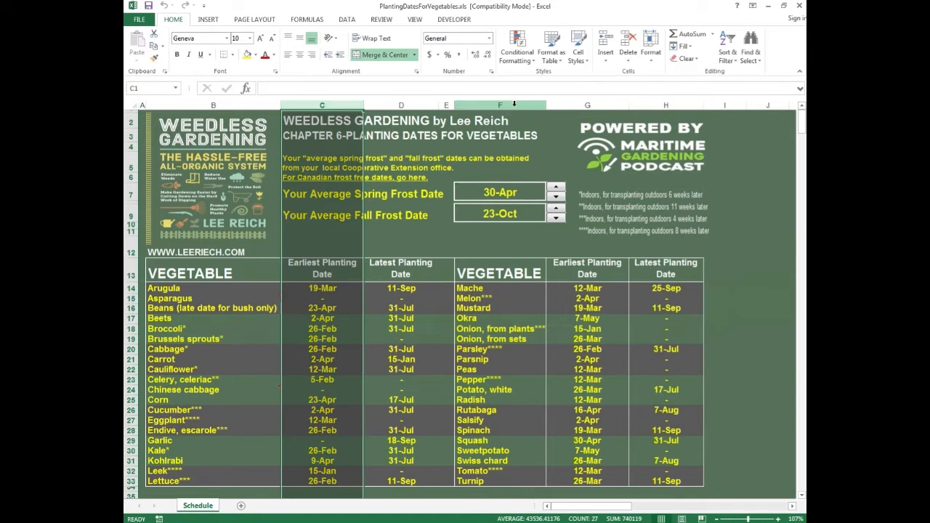
click(586, 105)
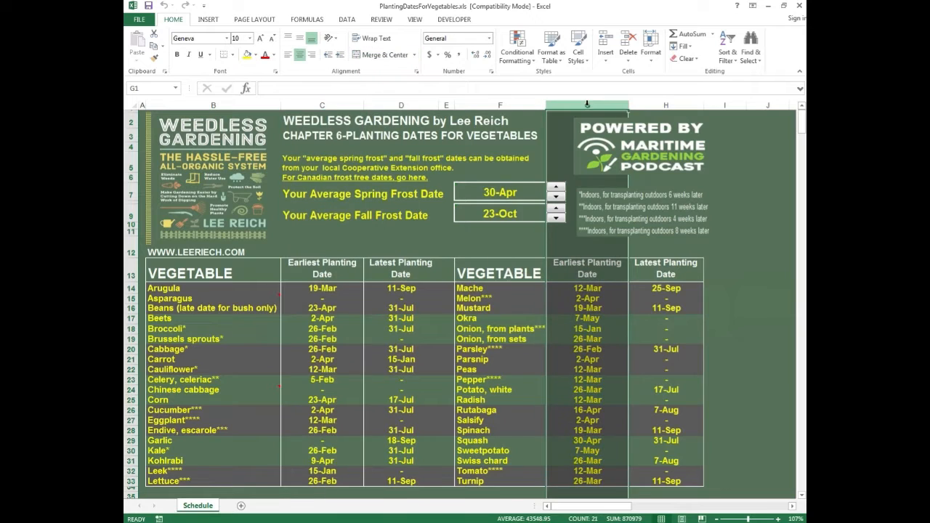
click(516, 169)
click(537, 191)
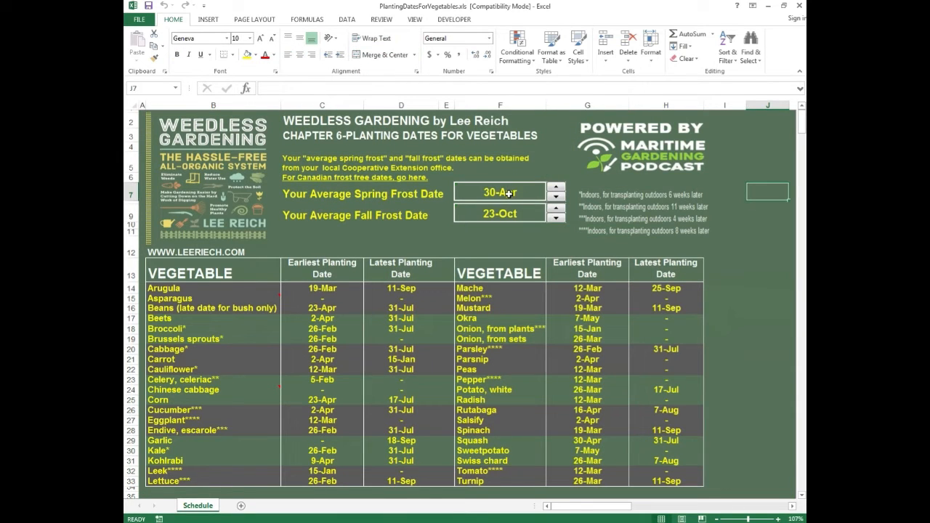
Try earlier average spring frost dates and bring the date back to 30-Apr.
click(557, 189)
click(557, 194)
click(557, 196)
click(556, 197)
click(557, 197)
click(556, 198)
click(556, 197)
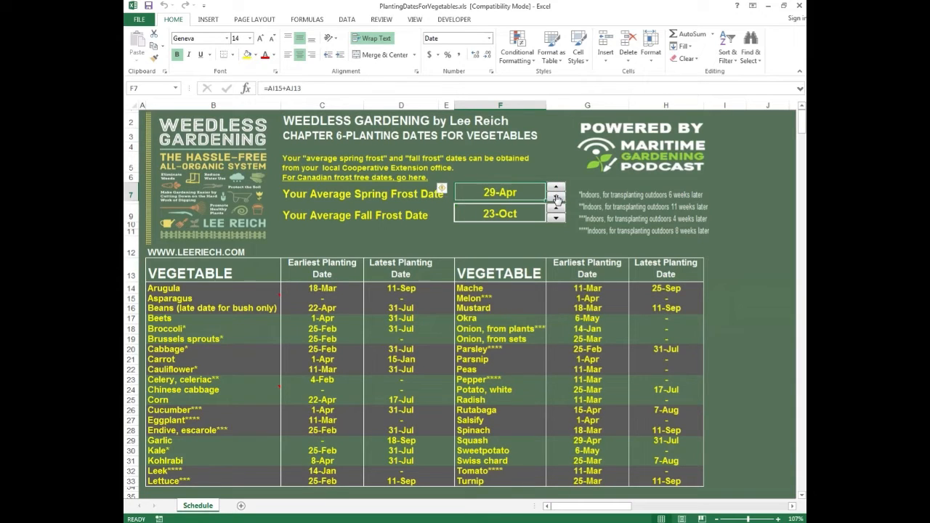
click(556, 197)
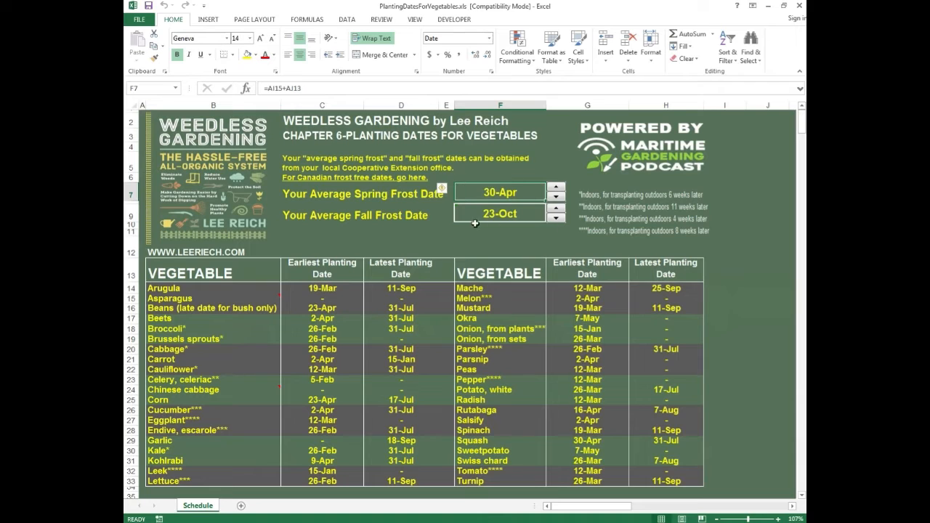
Recheck Halifax's first frost range in the browser and set the average fall frost date in Excel to 11-Oct.
key(alt+Tab)
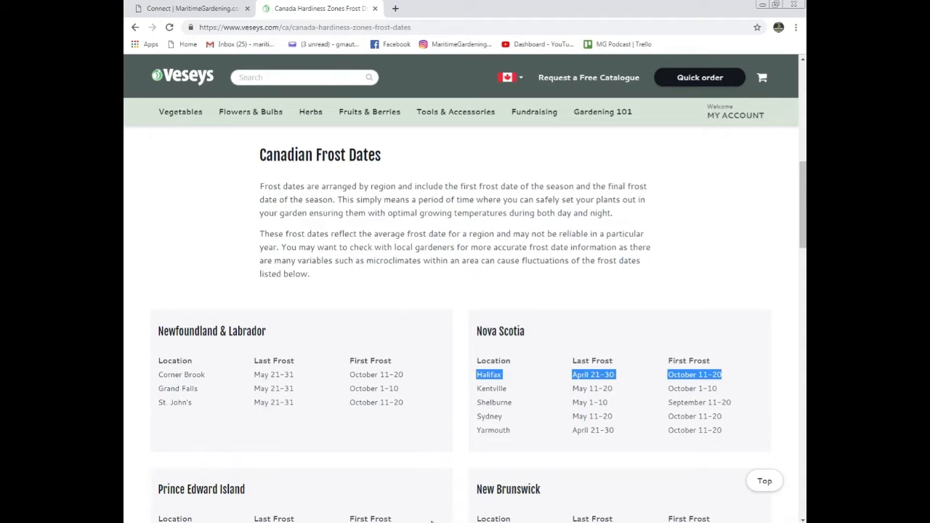
key(alt+Tab)
click(556, 218)
click(557, 217)
click(557, 217)
click(556, 217)
click(556, 217)
click(557, 217)
click(556, 217)
click(557, 217)
click(557, 218)
click(557, 217)
click(557, 217)
click(556, 216)
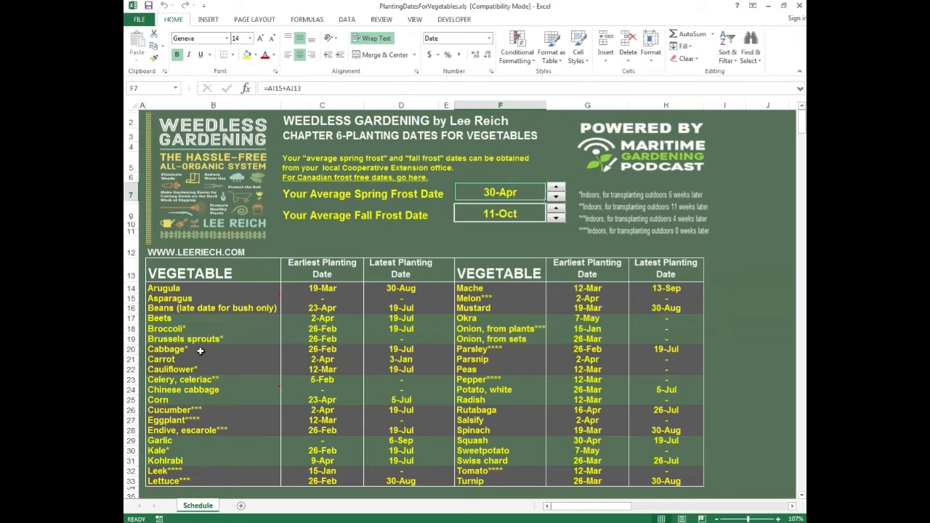
Examine the planting dates for arugula and beans, then compare them with the Halifax frost dates in the browser.
click(181, 288)
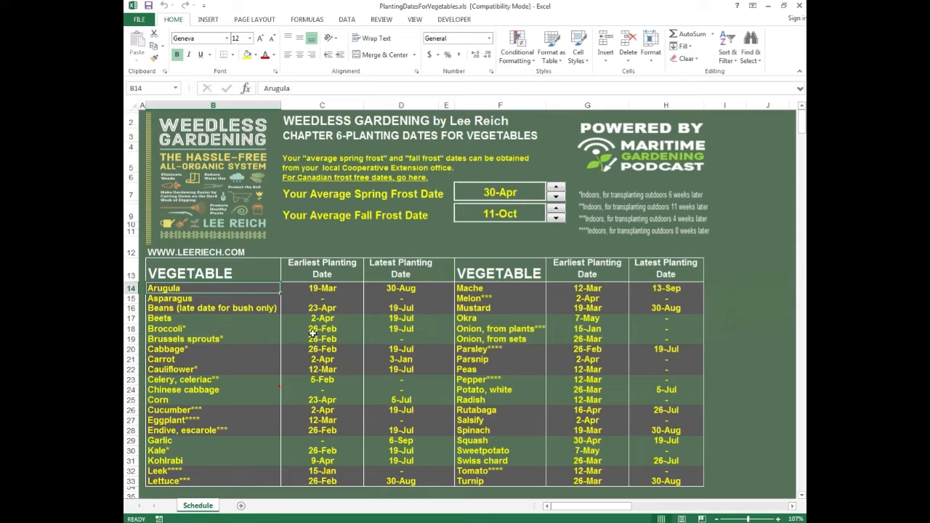
click(330, 290)
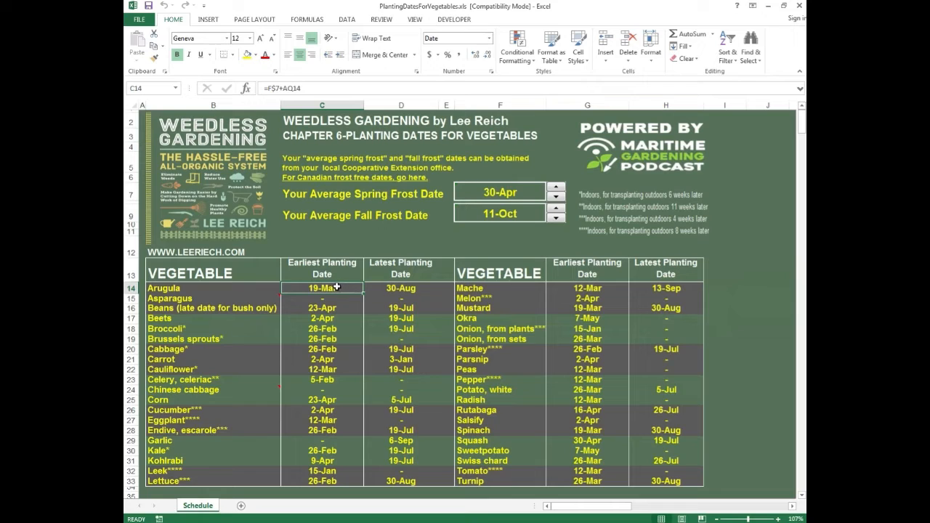
click(412, 290)
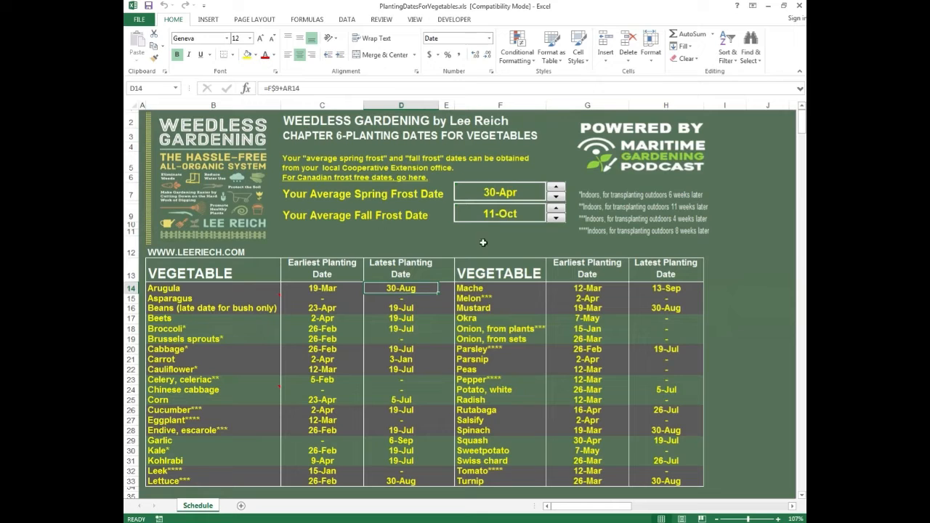
click(320, 309)
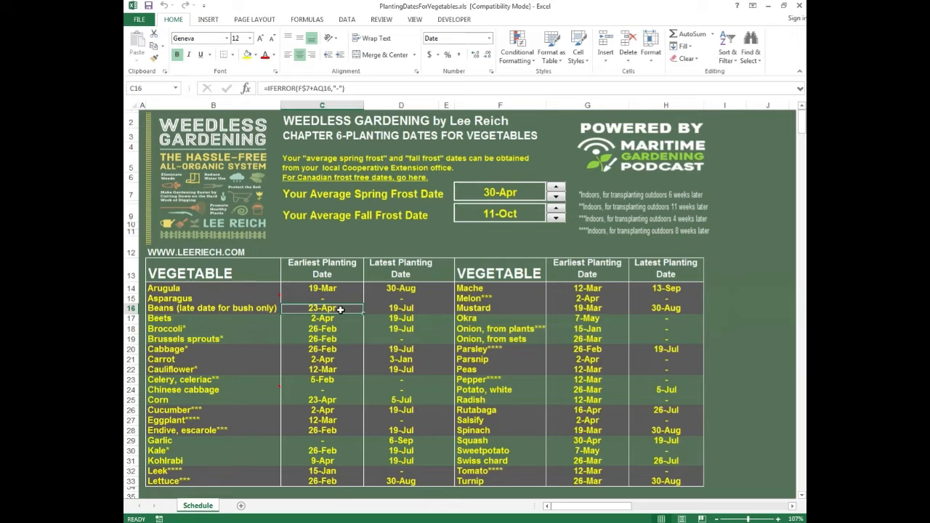
key(alt+Tab)
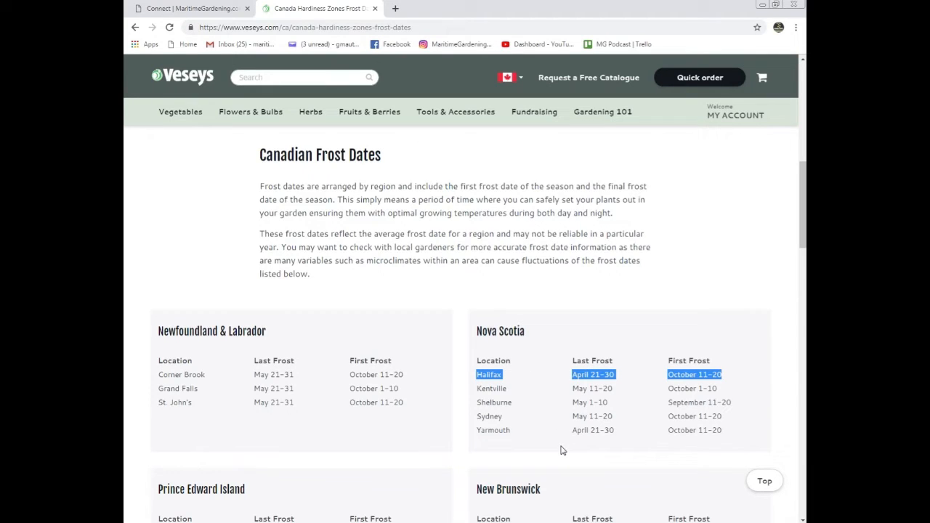
click(559, 521)
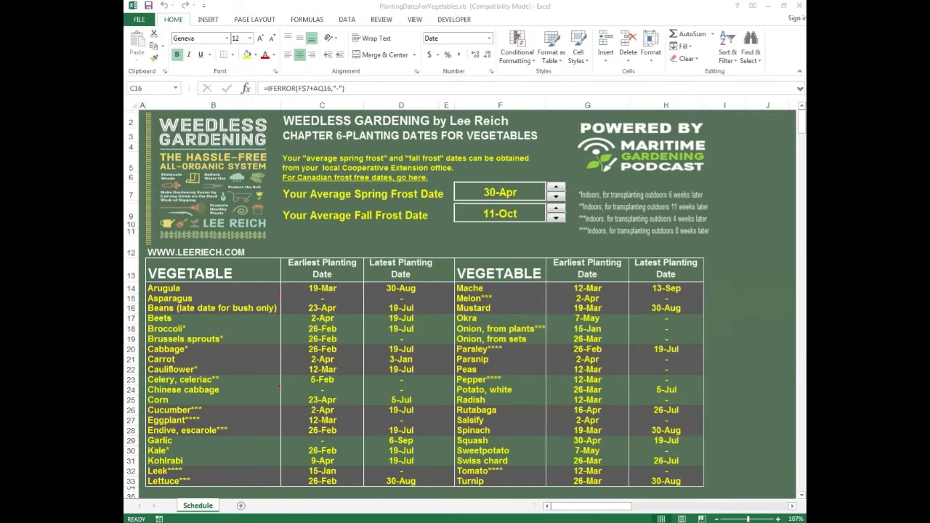
Recheck the Halifax frost dates in the browser, then compare broccoli's earliest planting date in Excel with the indoor transplanting notes.
click(513, 521)
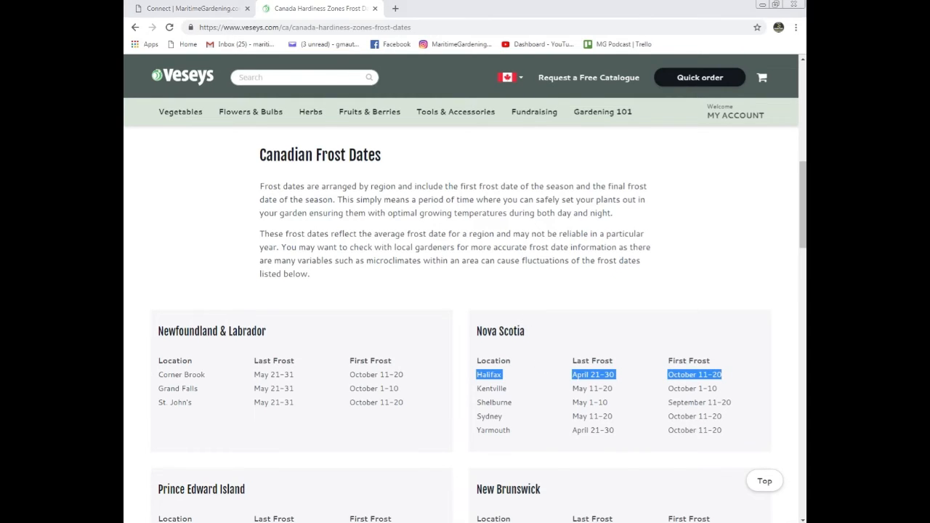
key(alt+Tab)
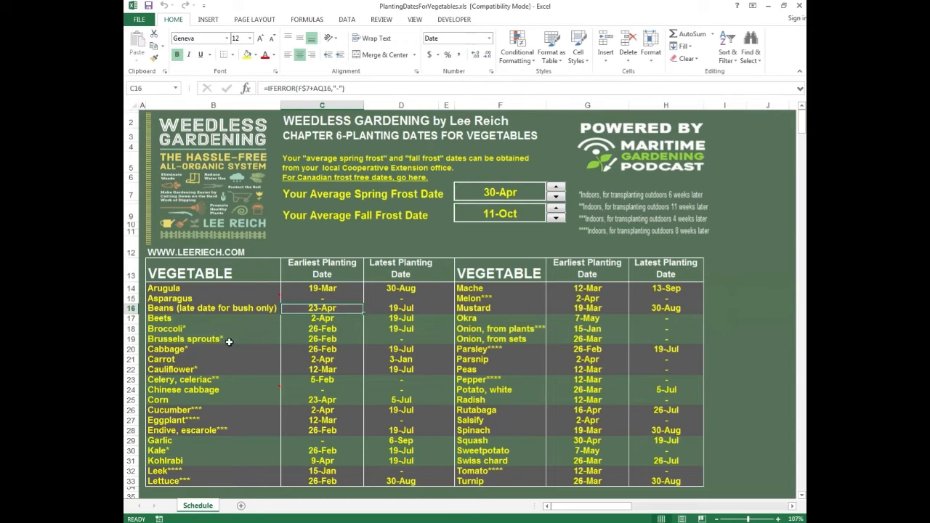
click(181, 329)
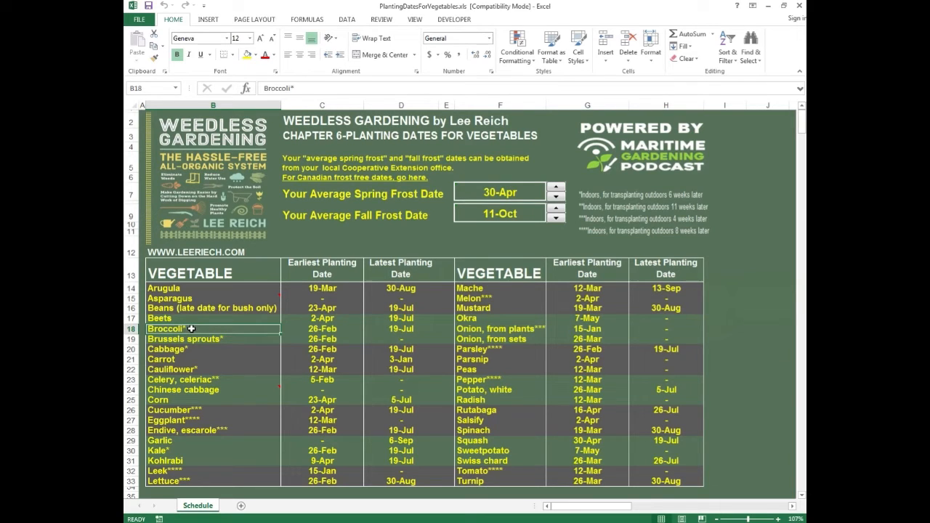
click(340, 333)
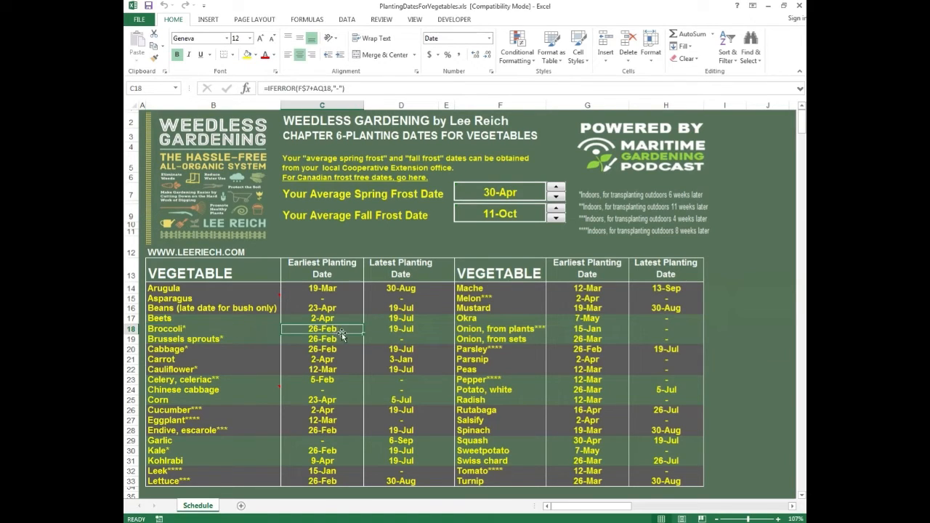
click(260, 328)
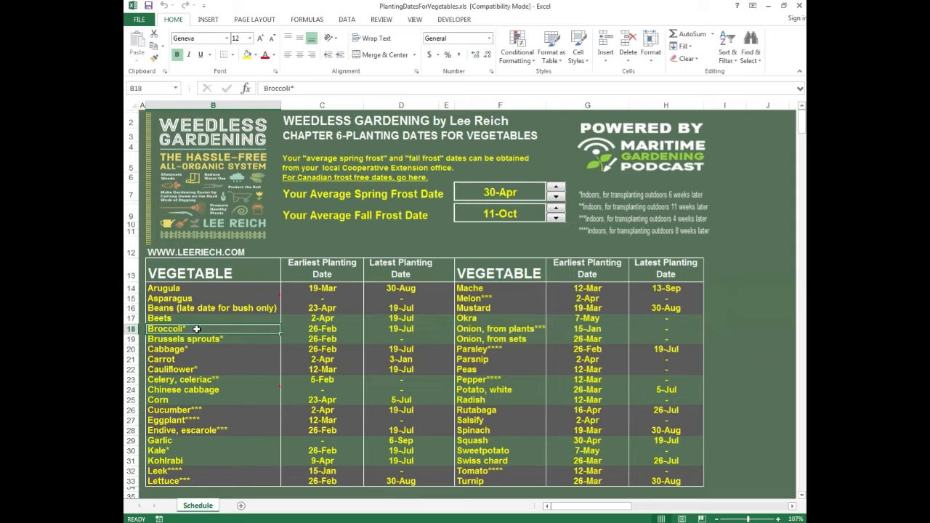
click(597, 196)
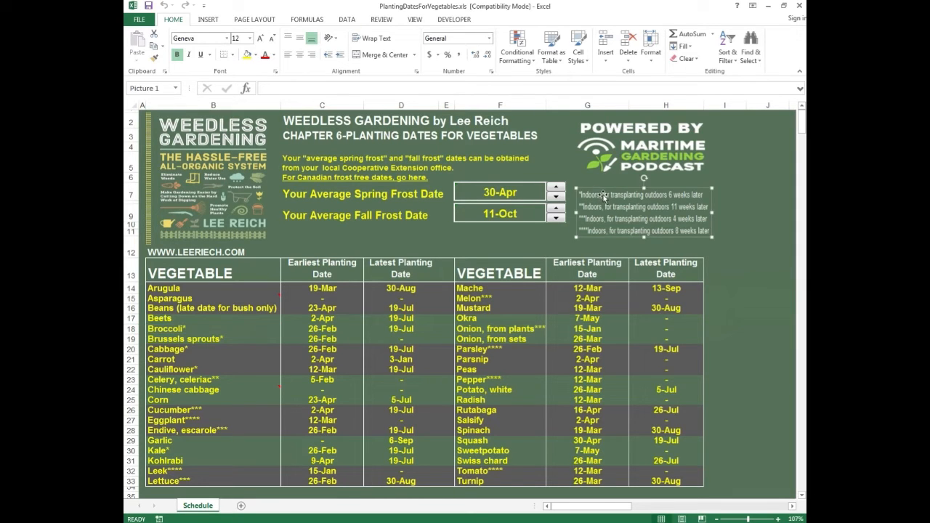
click(739, 203)
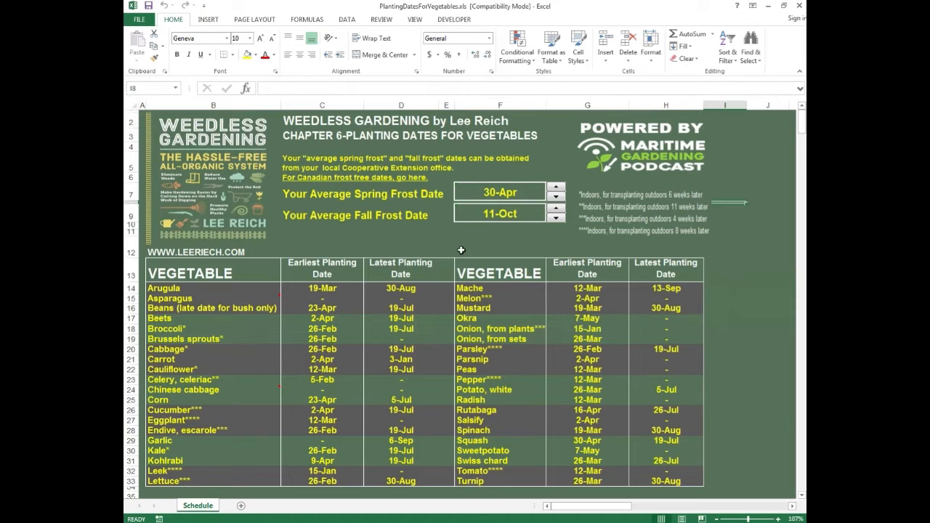
Examine the Brussels sprouts and broccoli entries and the earliest planting date for beets.
click(225, 339)
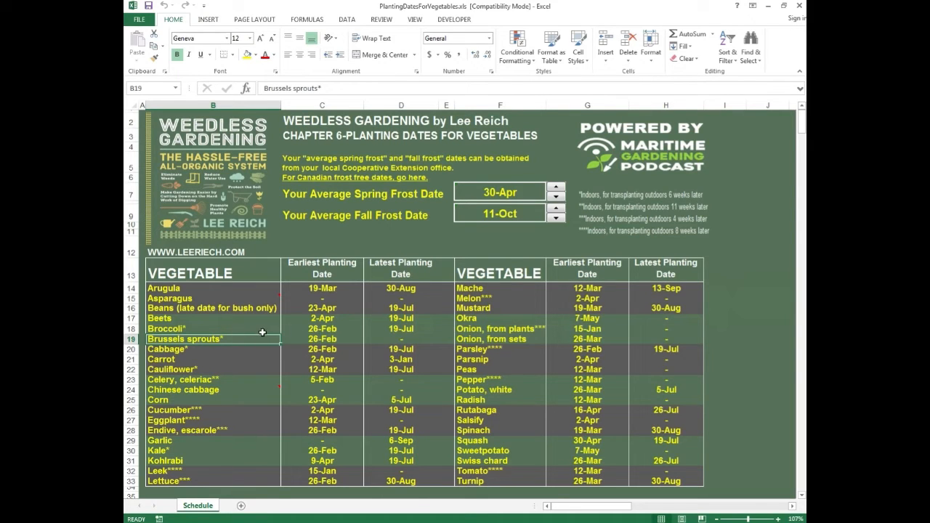
click(196, 329)
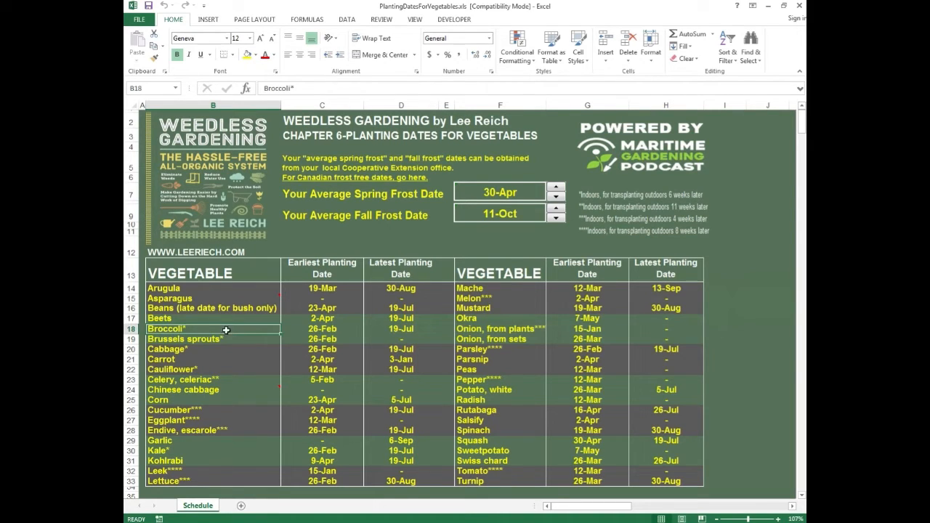
click(334, 330)
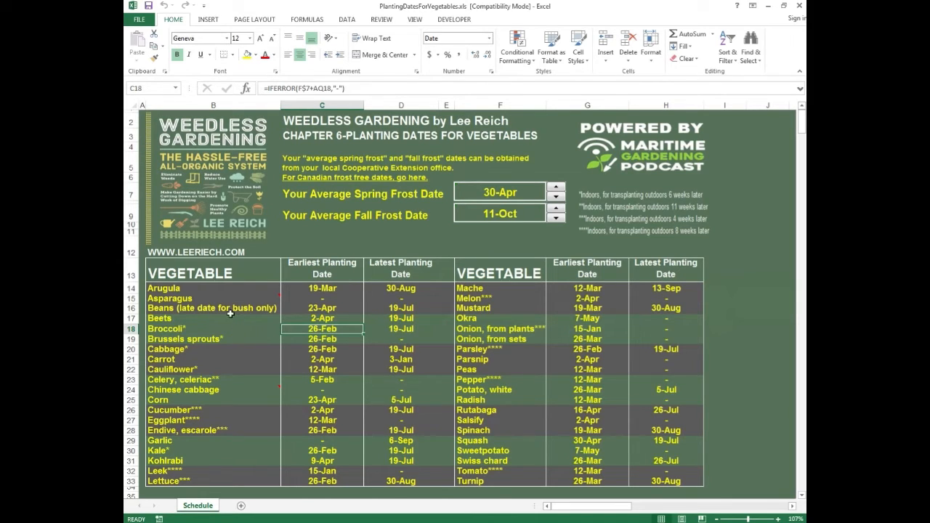
click(187, 319)
click(317, 322)
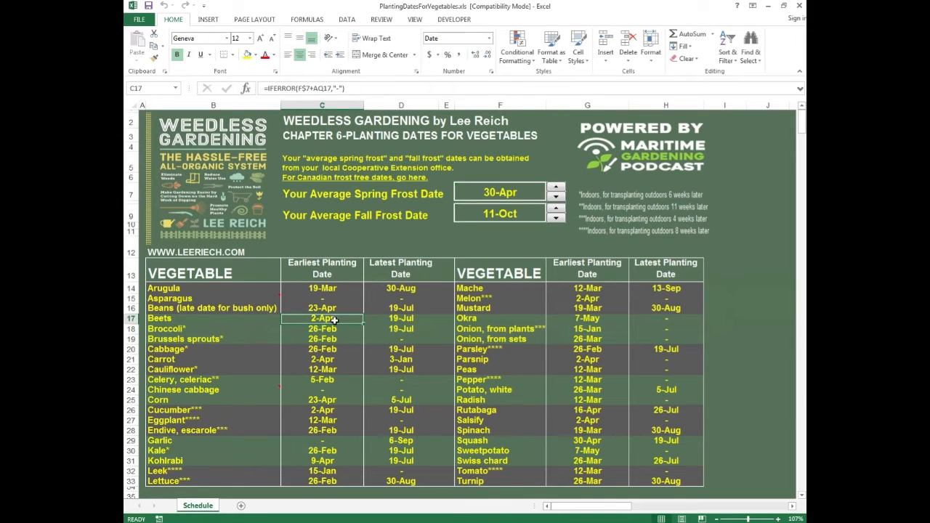
mouse_move(324, 318)
mouse_down()
mouse_move(249, 320)
mouse_move(331, 321)
mouse_up()
drag(275, 320, 330, 320)
Examine celery's earliest planting date and the latest planting dates for Brussels sprouts, beets and beans.
click(213, 382)
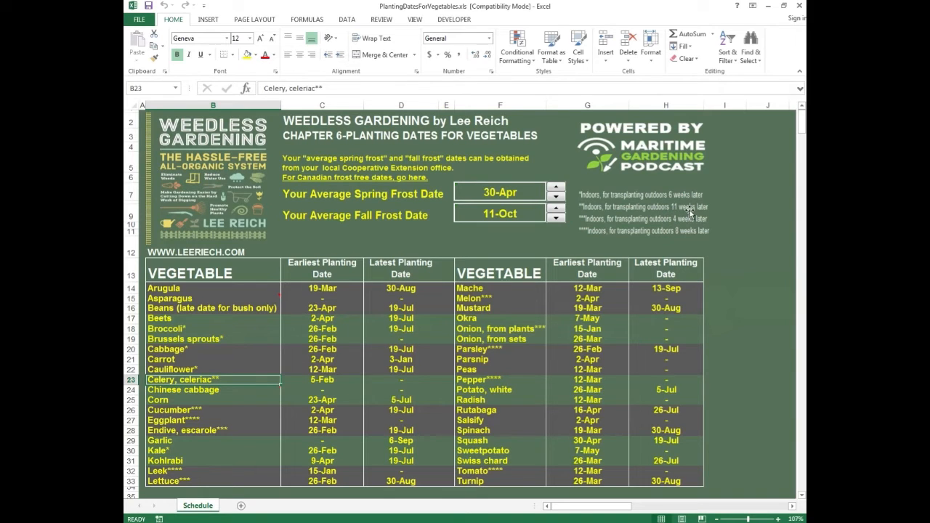
click(334, 381)
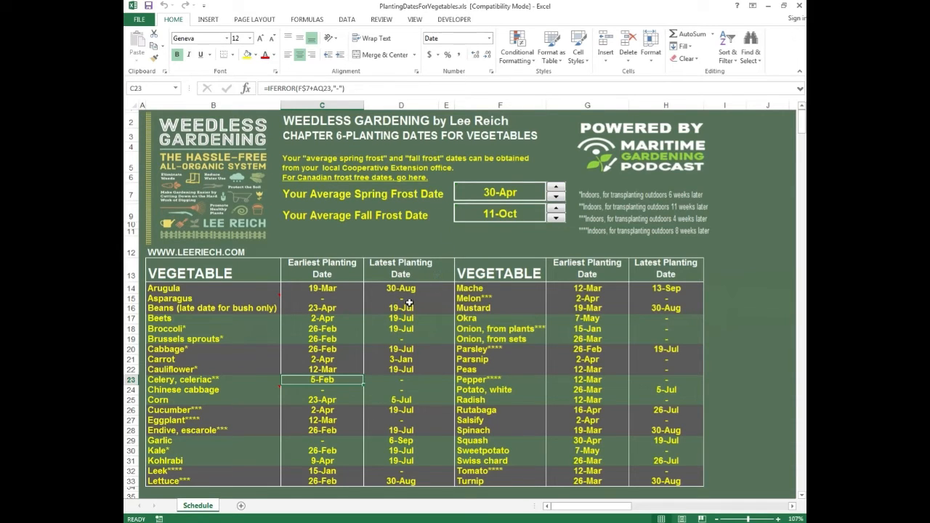
click(405, 339)
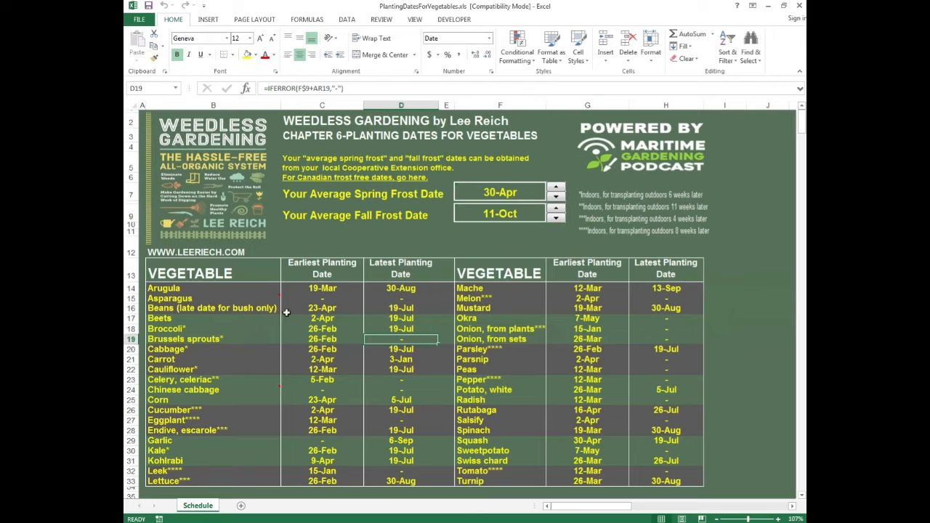
click(403, 319)
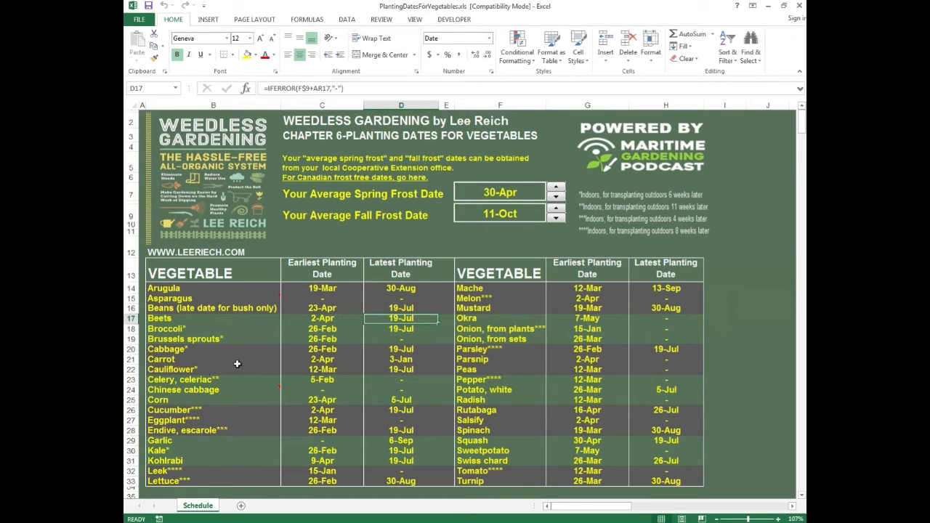
click(203, 308)
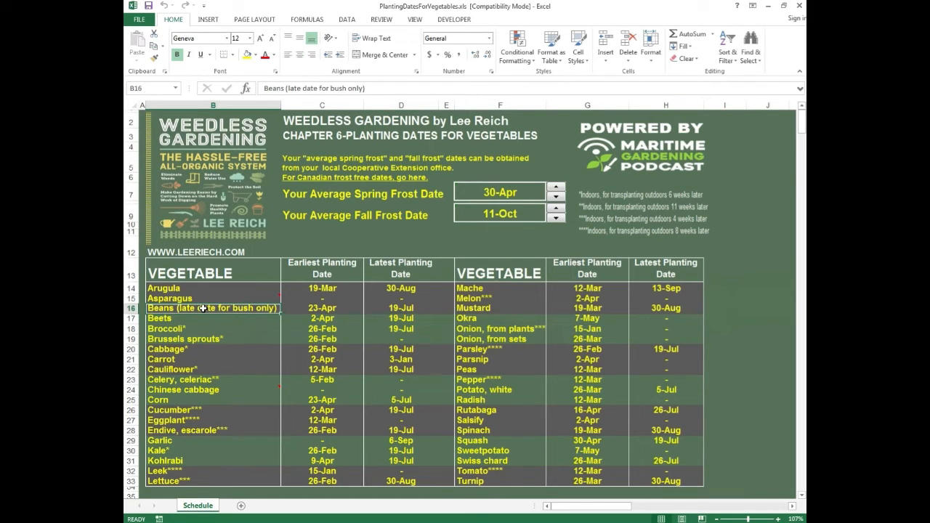
click(419, 308)
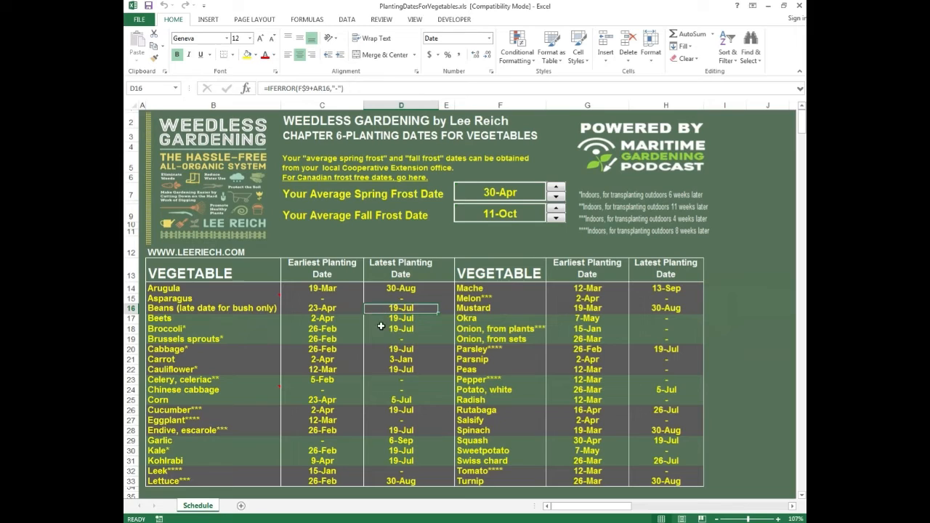
Compare the latest planting dates for cabbage, carrot and cauliflower, highlighting the carrot row.
click(410, 350)
click(422, 363)
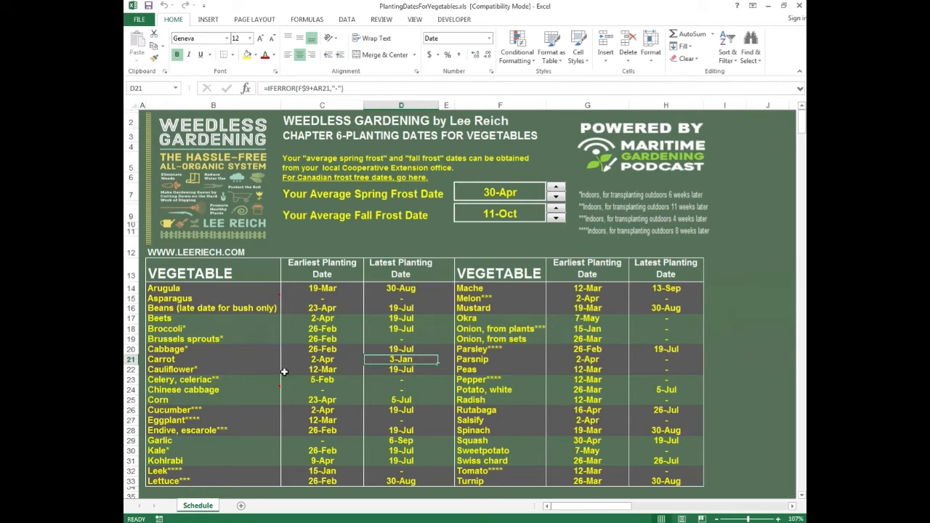
click(134, 359)
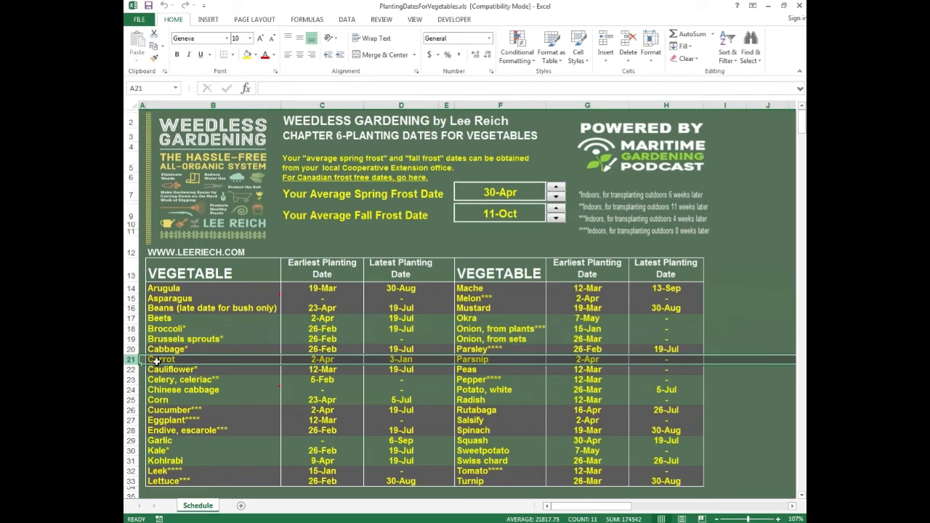
click(405, 370)
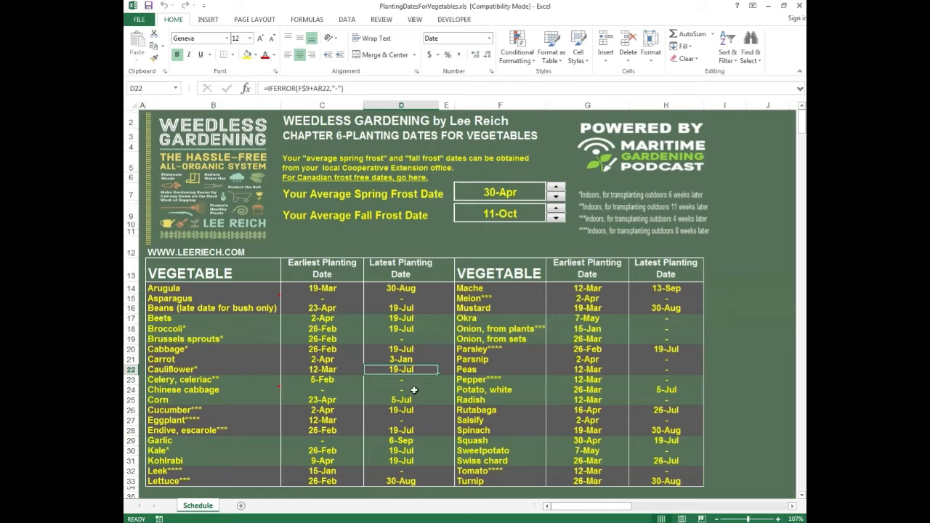
click(418, 359)
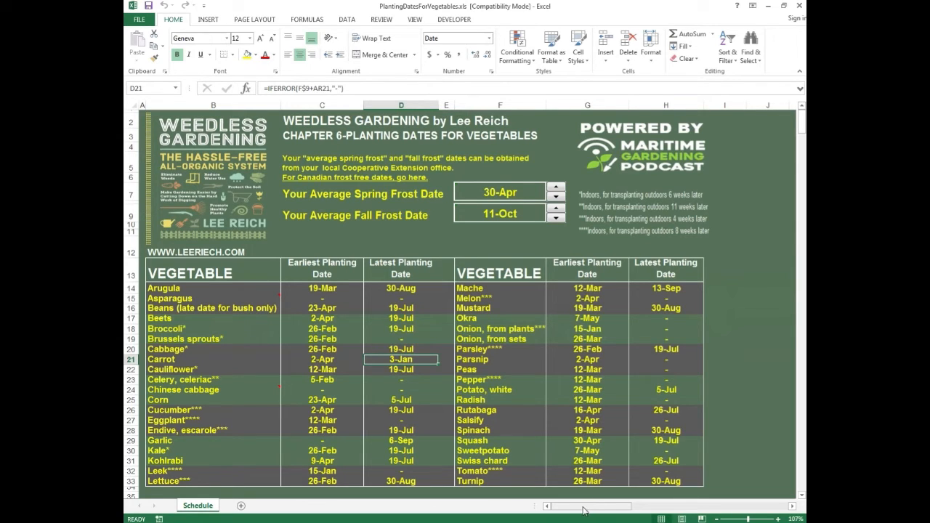
Locate the helper columns AH to AO far across the sheet and inspect the spring and fall frost offsets in row 16.
drag(583, 509, 748, 510)
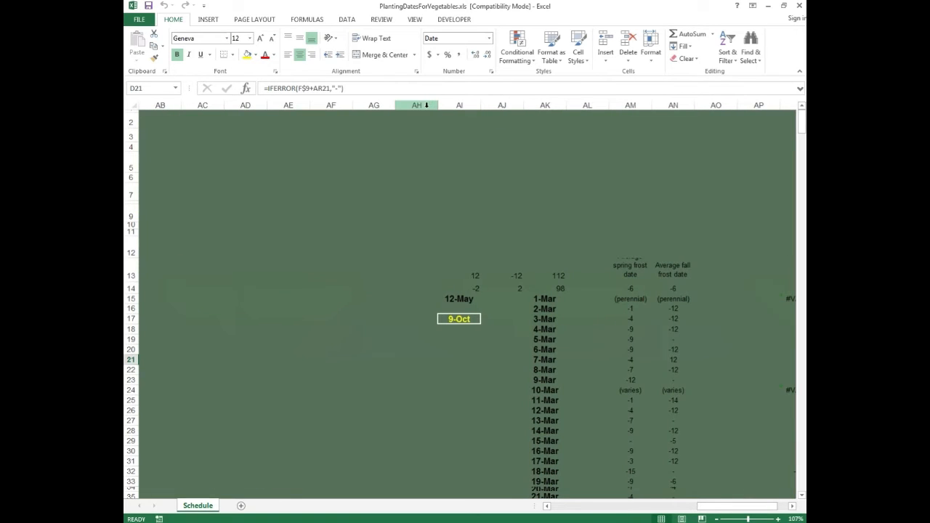
click(426, 106)
click(715, 105)
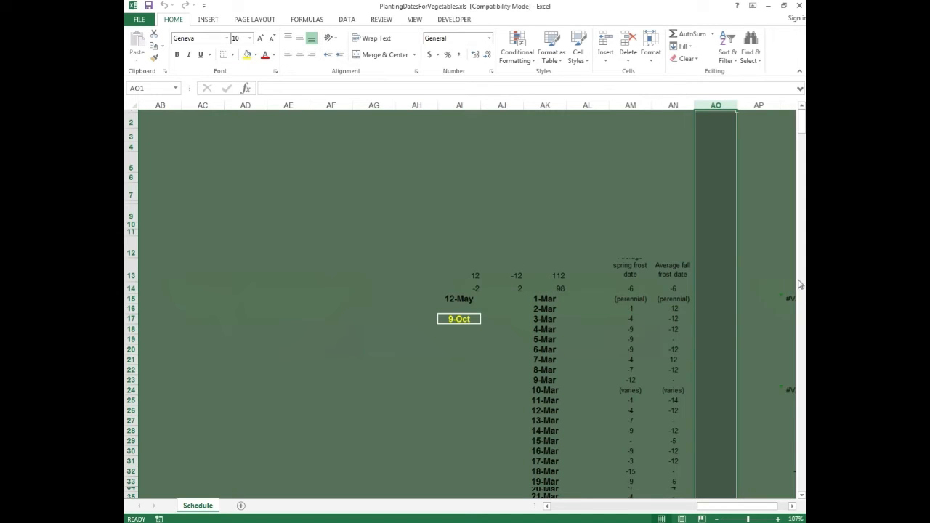
click(681, 310)
click(628, 311)
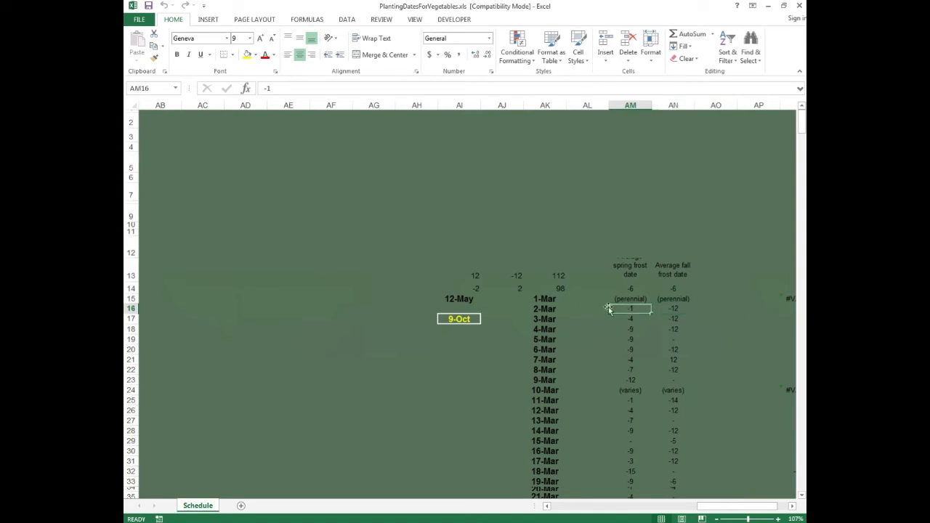
Inspect the helper values in AI13:AK14, the spring offset in AM14 and the base dates in AI15 and AI17.
click(552, 277)
click(472, 273)
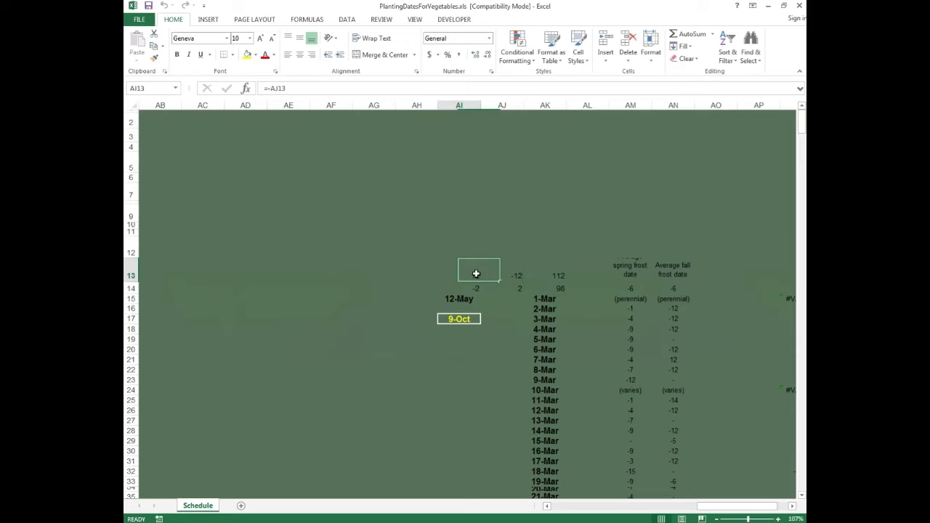
click(479, 289)
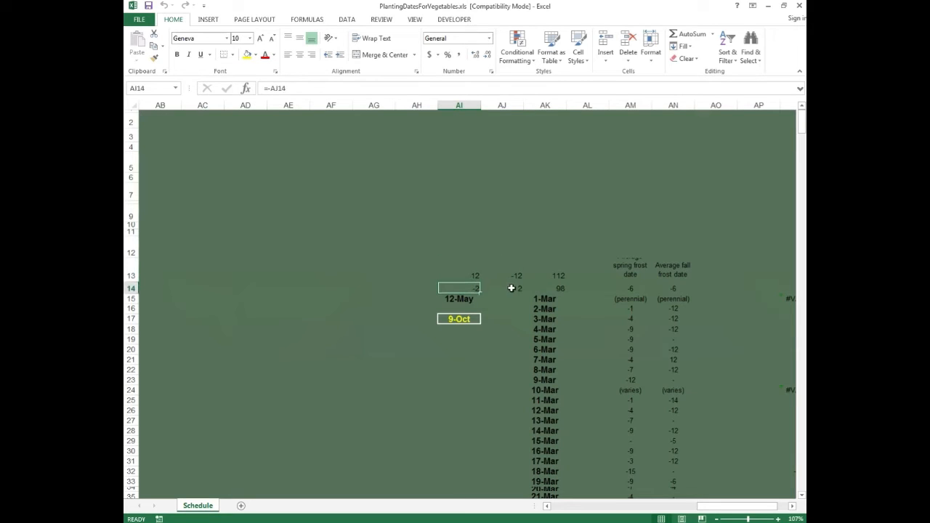
click(512, 288)
click(560, 289)
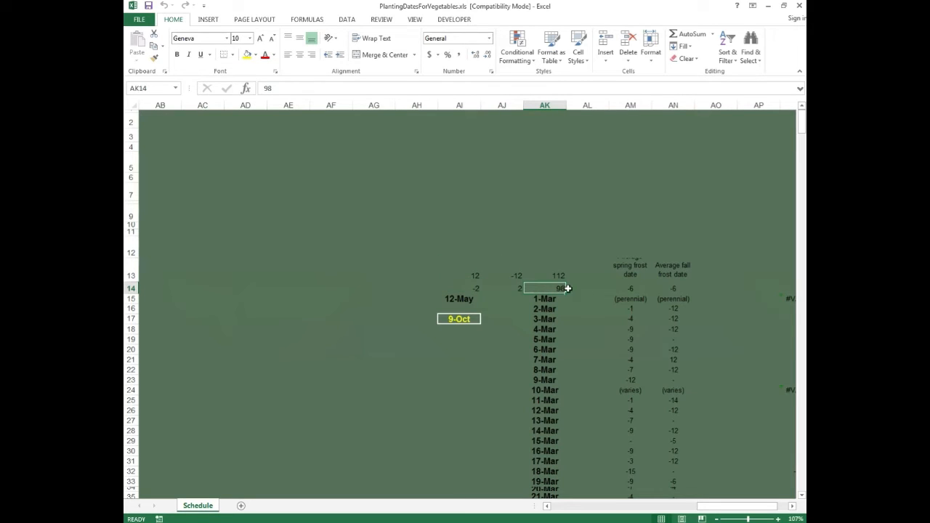
click(634, 289)
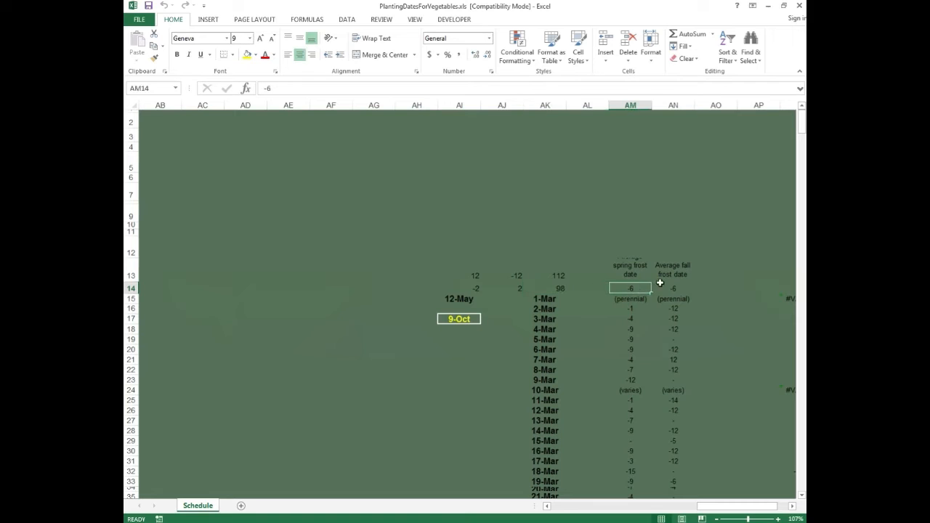
click(632, 273)
click(556, 307)
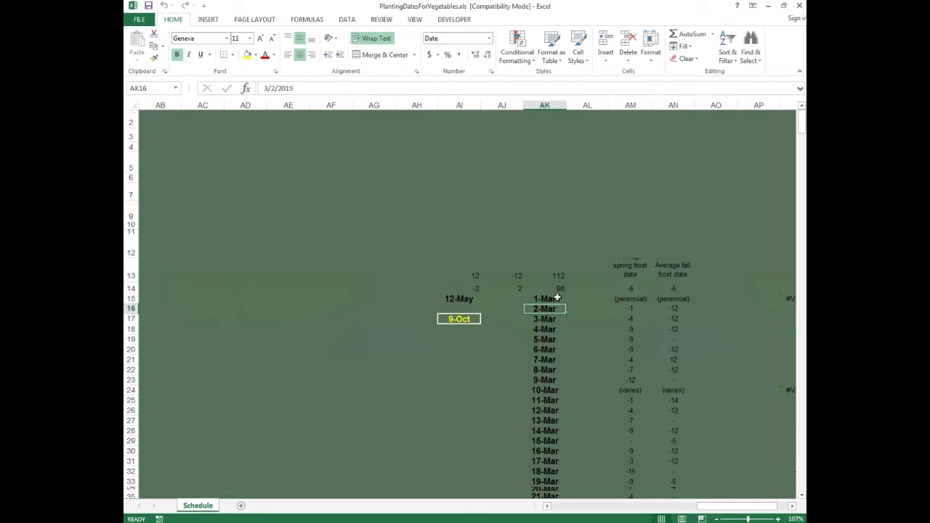
click(463, 317)
click(463, 299)
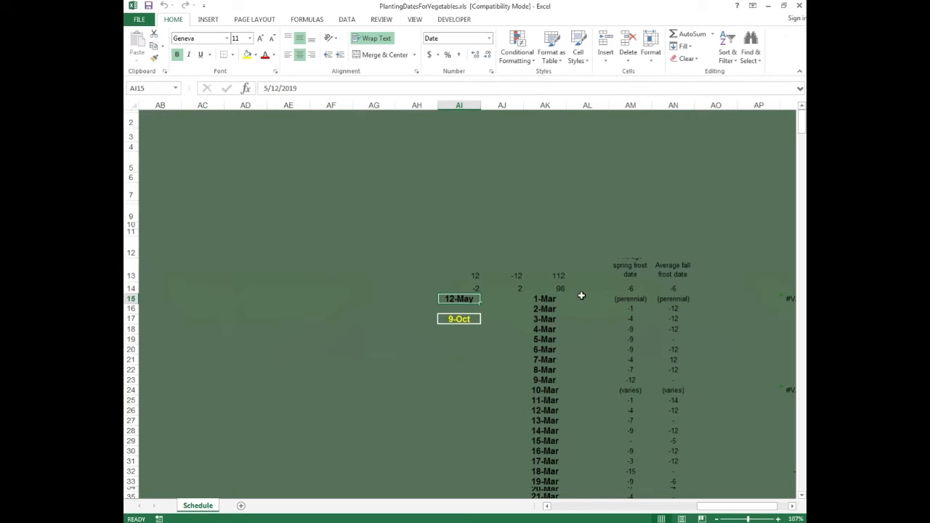
Check the formula in AJ13 that subtracts the AK13 value from 100, then highlight the helper block from AH12.
click(520, 275)
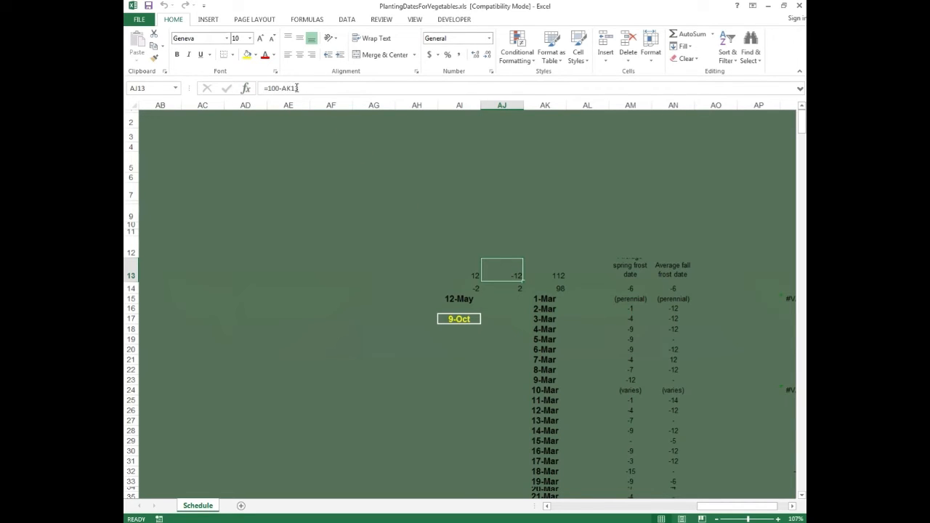
double_click(294, 88)
click(400, 130)
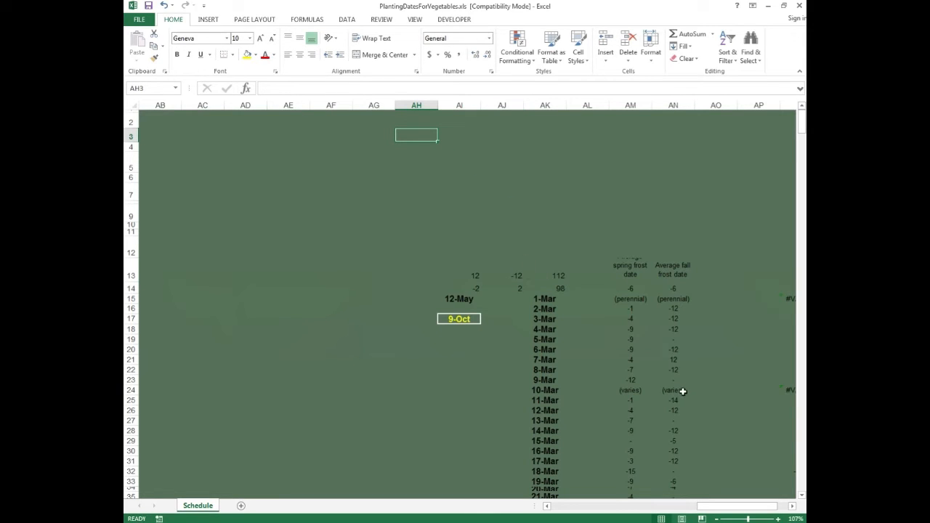
drag(726, 508, 726, 510)
drag(422, 254, 693, 409)
Return to the start of the schedule and set the average spring frost date to 28-Apr.
drag(722, 506, 574, 507)
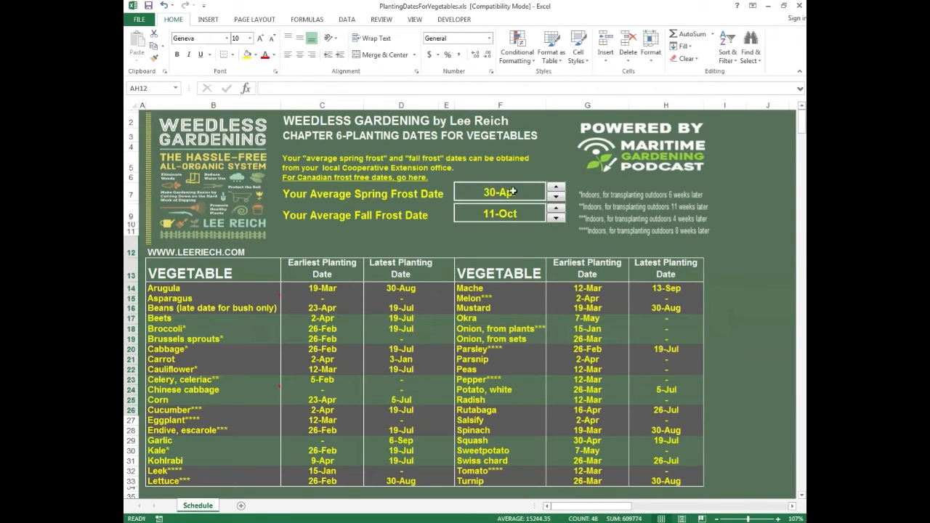
click(558, 189)
click(558, 189)
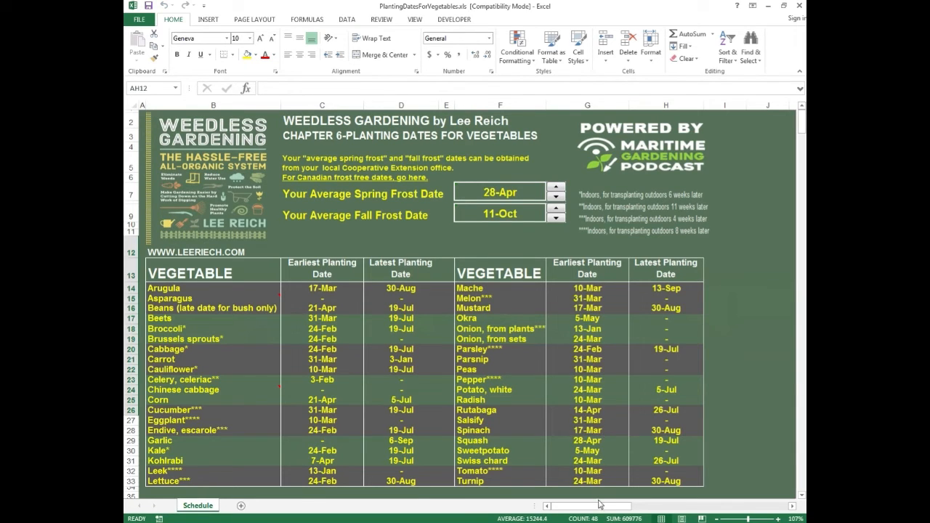
Inspect the control settings of the spring frost date spinner, including its cell link, and leave them unchanged.
right_click(560, 189)
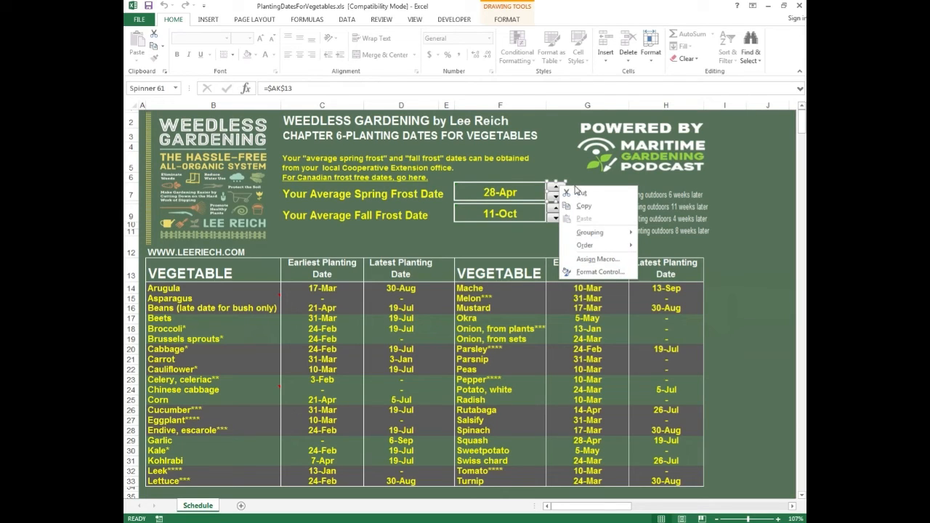
click(598, 273)
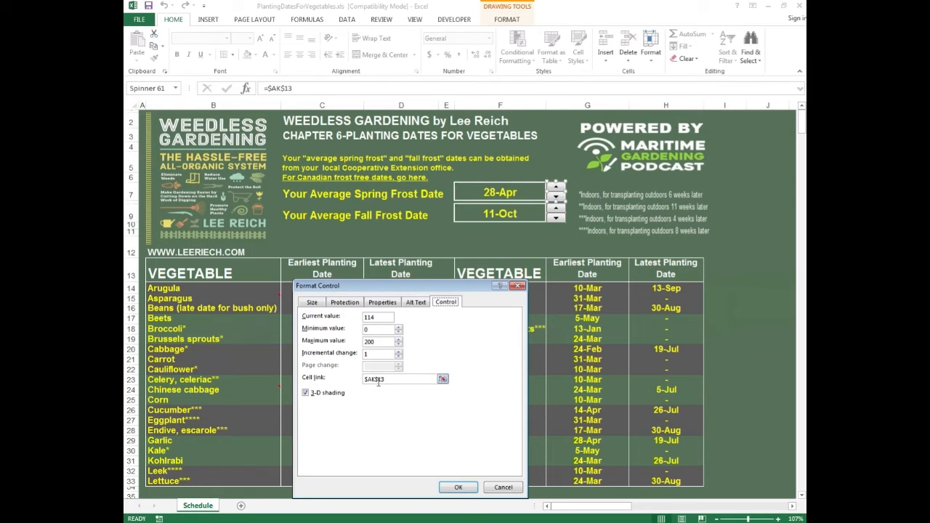
click(516, 286)
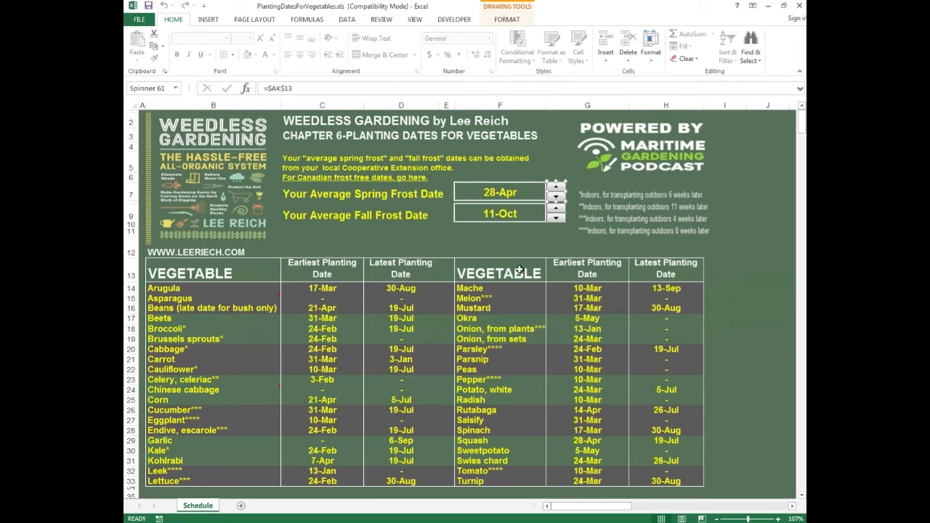
Locate cell AK13 in the helper columns, the cell linked to the spring frost date spinner.
drag(574, 506, 716, 505)
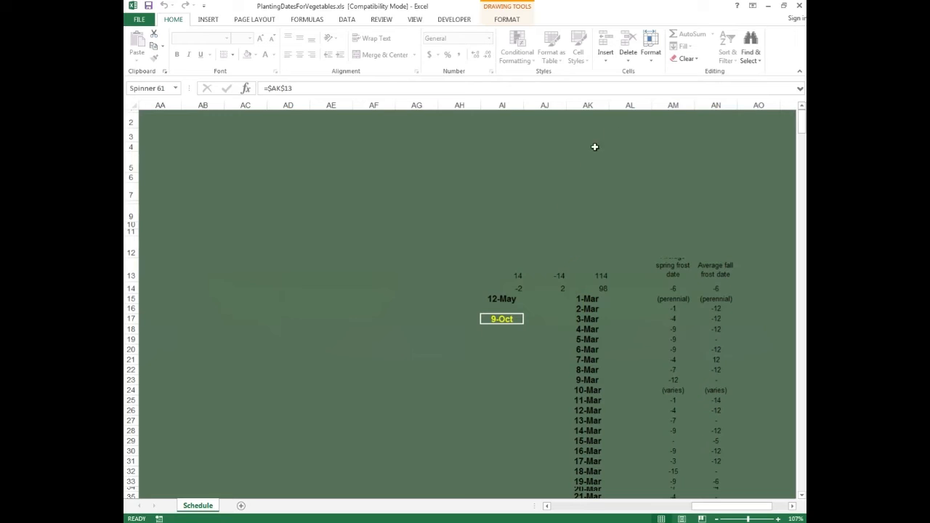
click(594, 106)
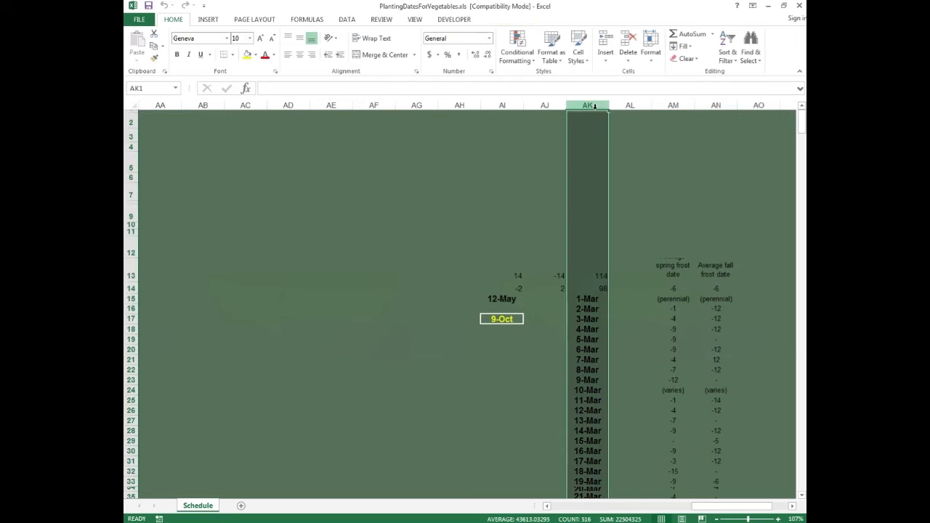
click(134, 272)
click(600, 273)
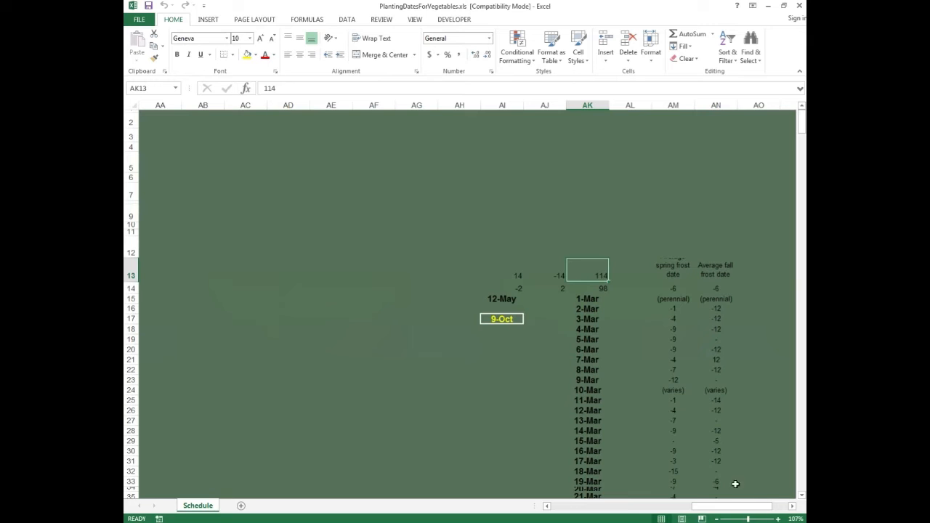
Return to the schedule and set the average spring frost date to 25-Apr.
drag(731, 506, 591, 506)
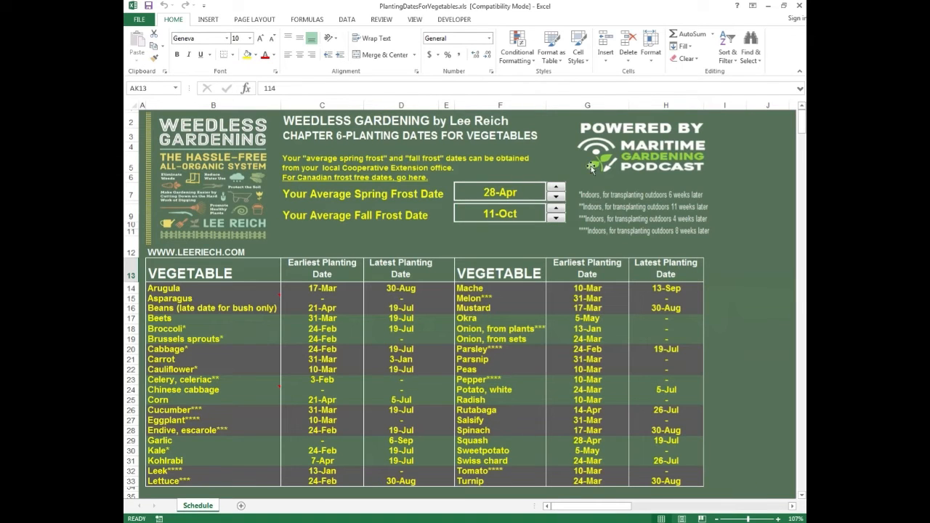
click(556, 187)
click(556, 187)
click(556, 188)
Go back to the helper columns and inspect the dates in AK15 and AI15 and the formula in AJ13.
drag(607, 508, 741, 506)
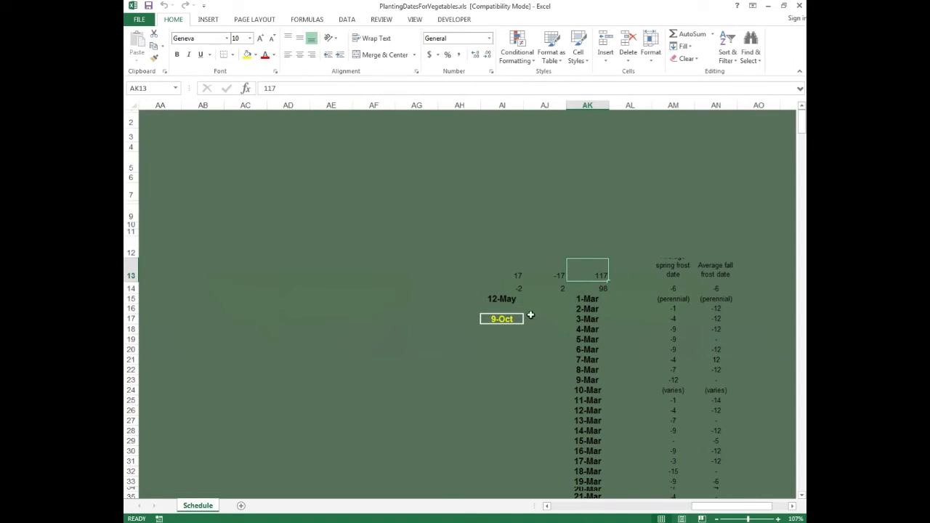
click(591, 298)
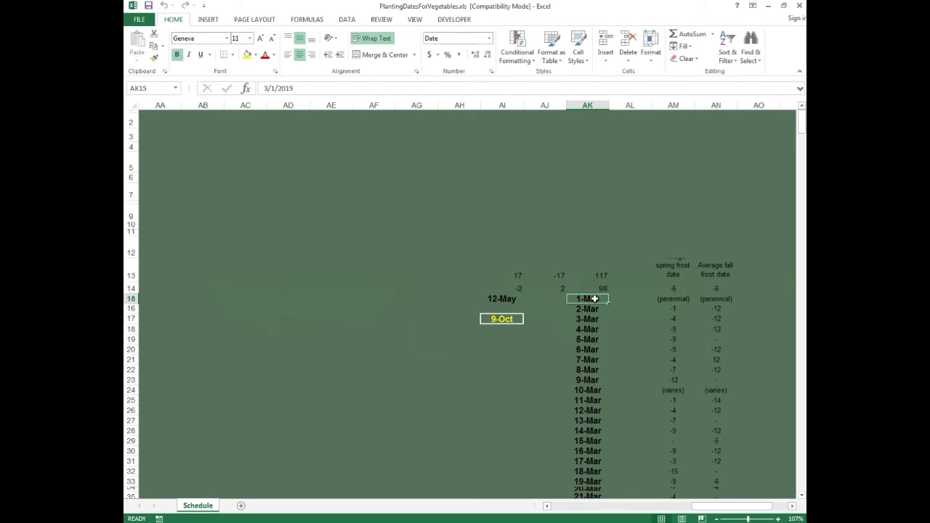
click(506, 298)
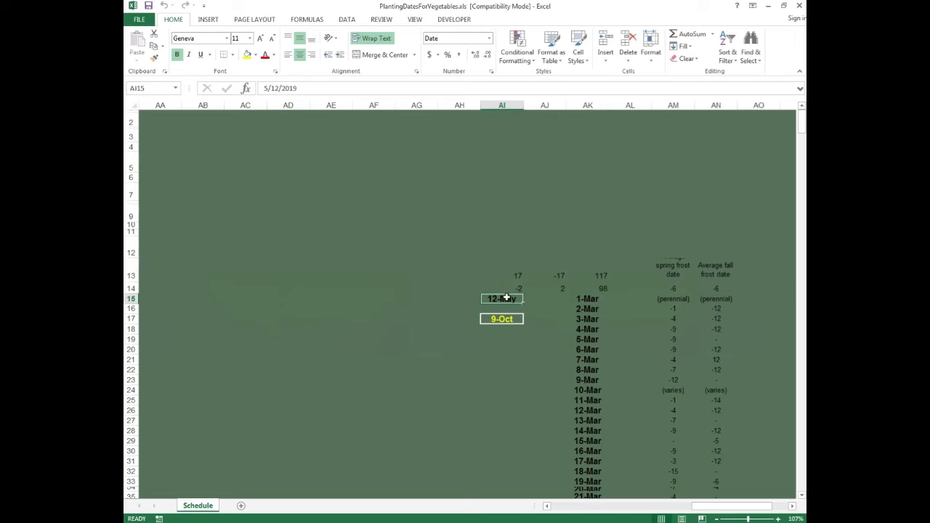
click(561, 274)
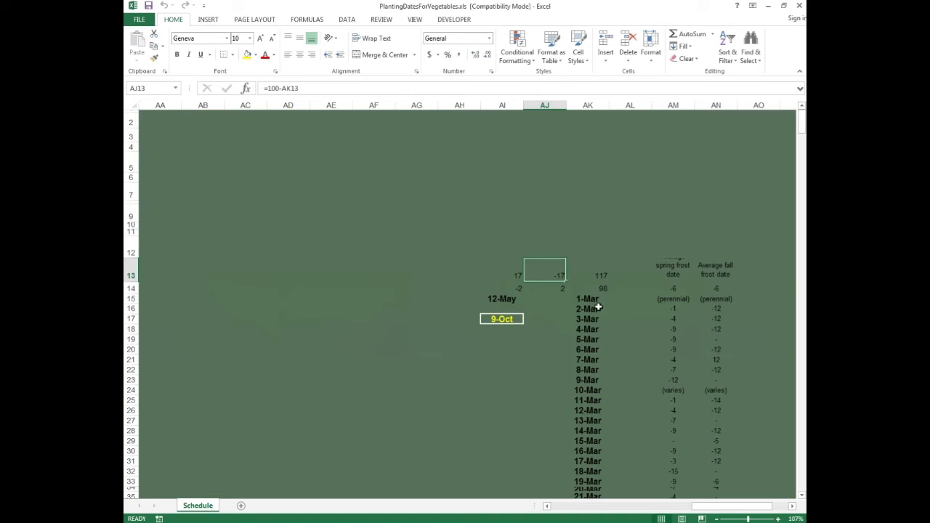
Return to the schedule and check the formula behind arugula's latest planting date in D14.
drag(726, 505, 494, 503)
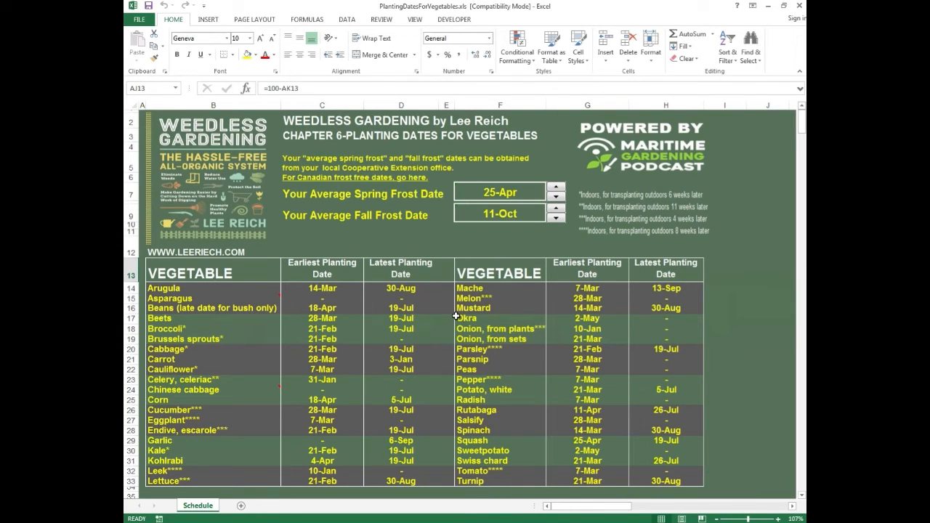
click(407, 289)
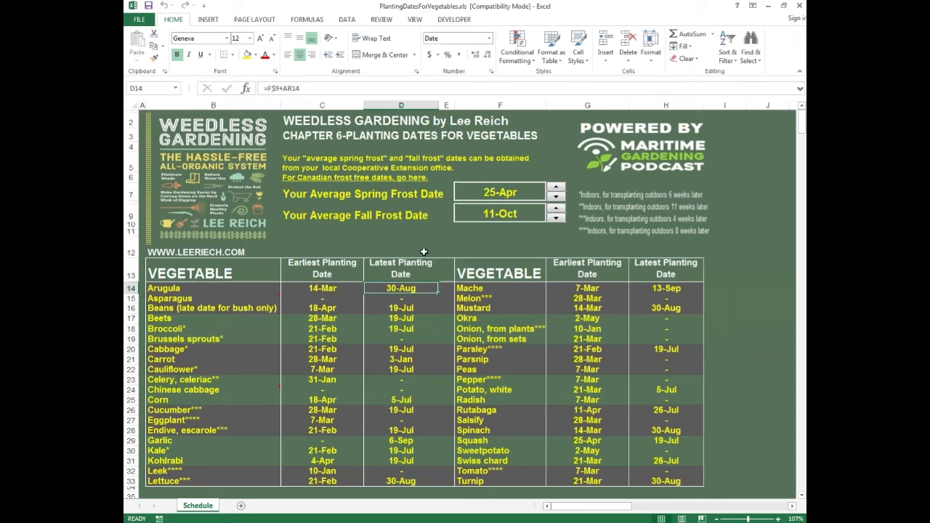
click(607, 290)
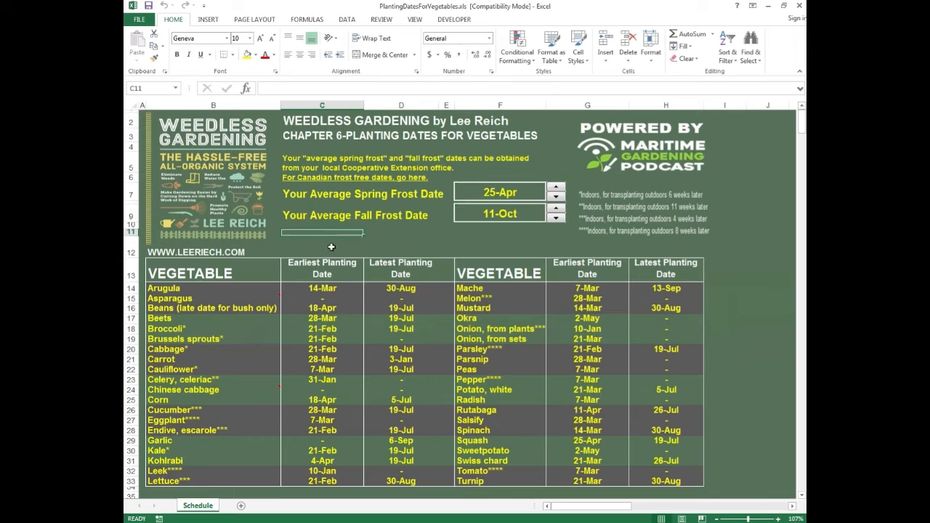
click(405, 287)
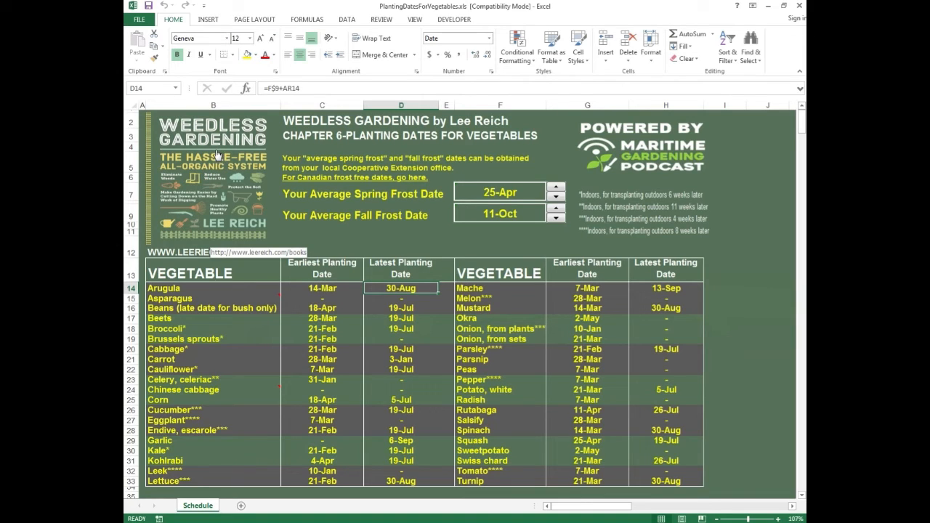
Open the books page linked to the Weedless Gardening cover, select the podcast logo, and switch to the browser.
click(215, 157)
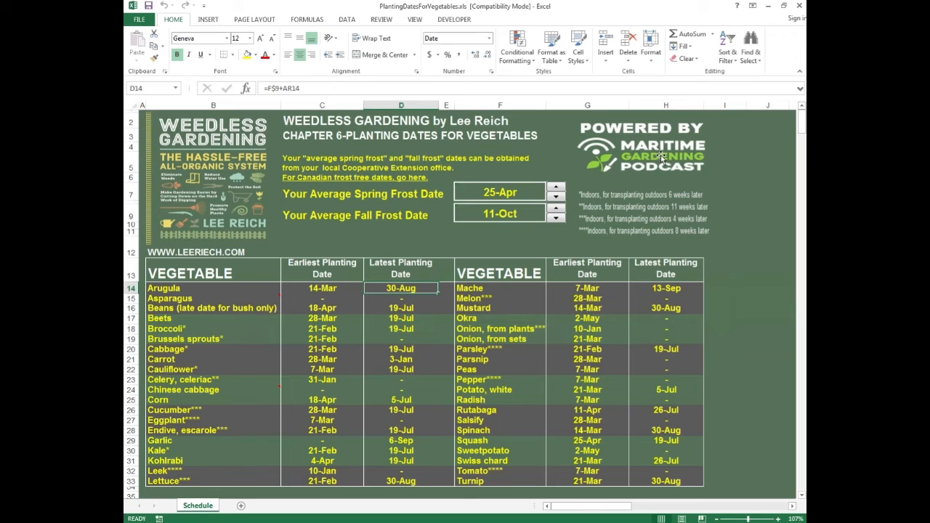
click(635, 144)
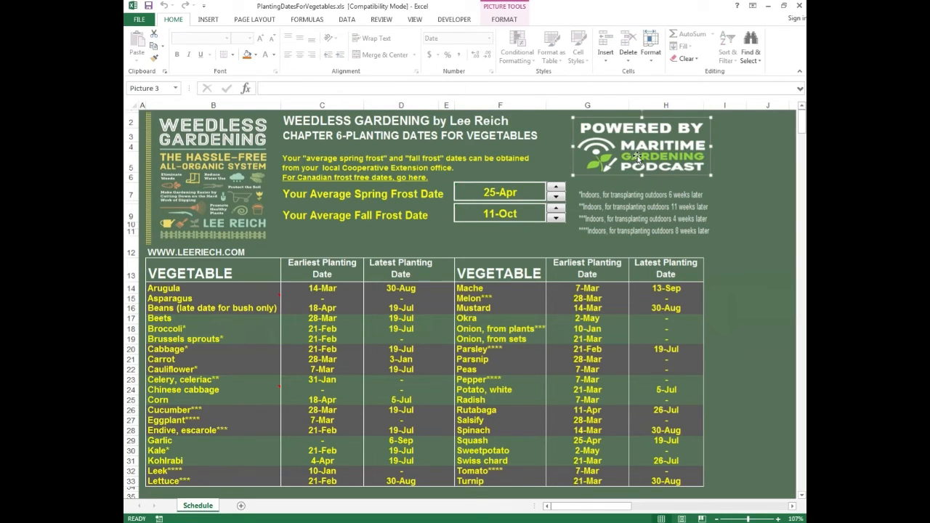
key(alt+Tab)
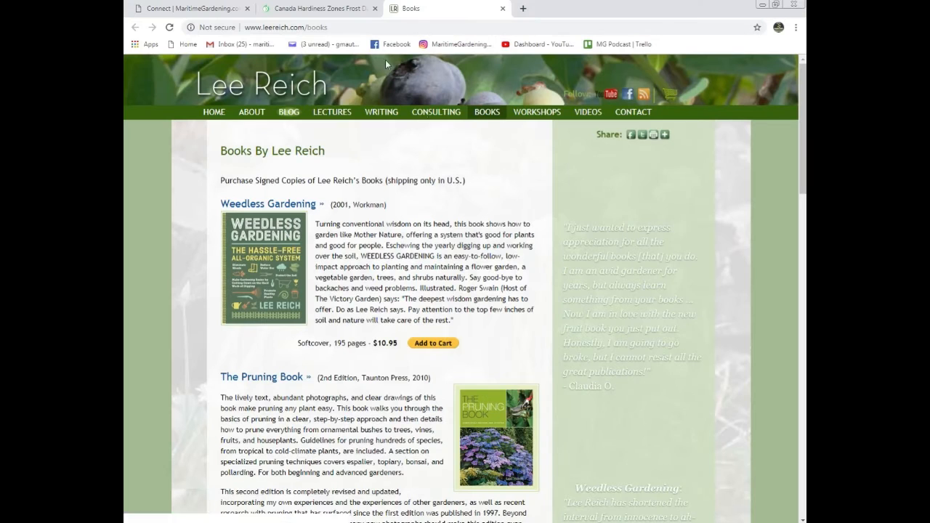
Open the Episodes page of the Maritime Gardening site and browse down through its episode list.
click(293, 9)
click(203, 8)
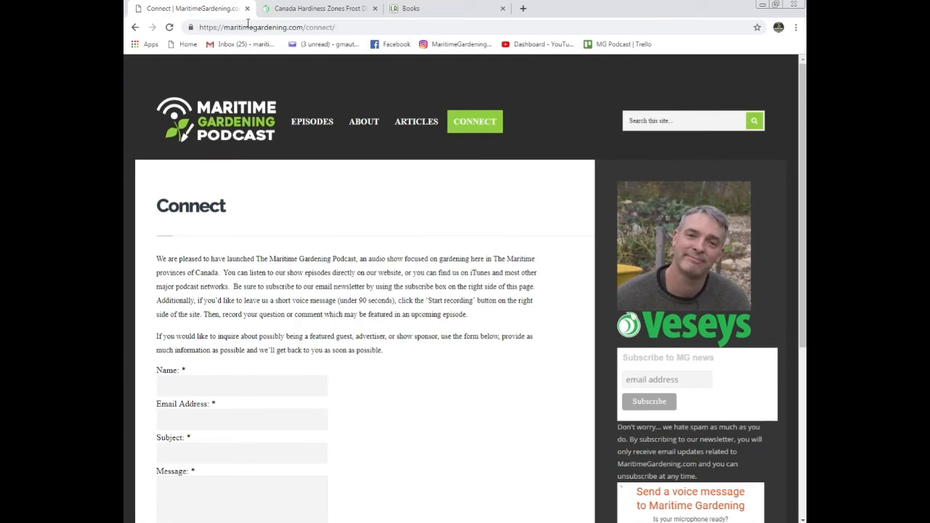
click(319, 122)
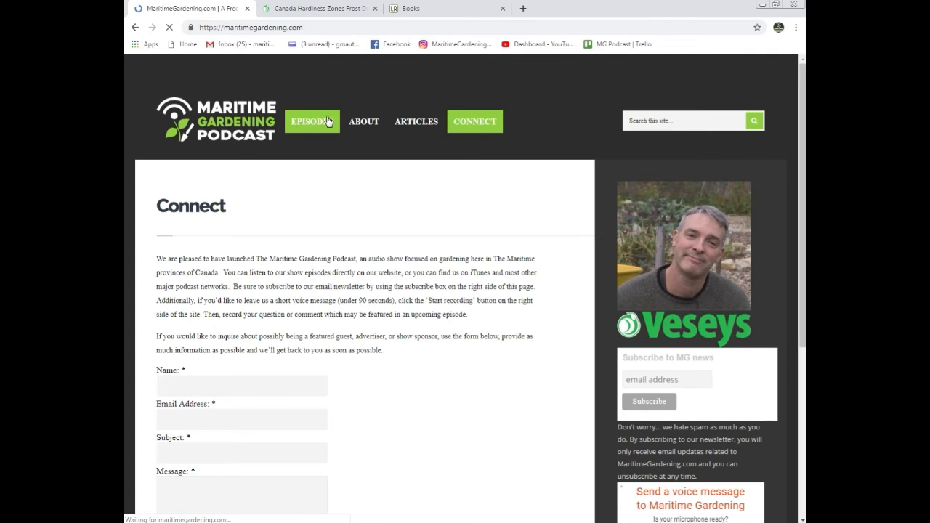
scroll(608, 240, down, 2)
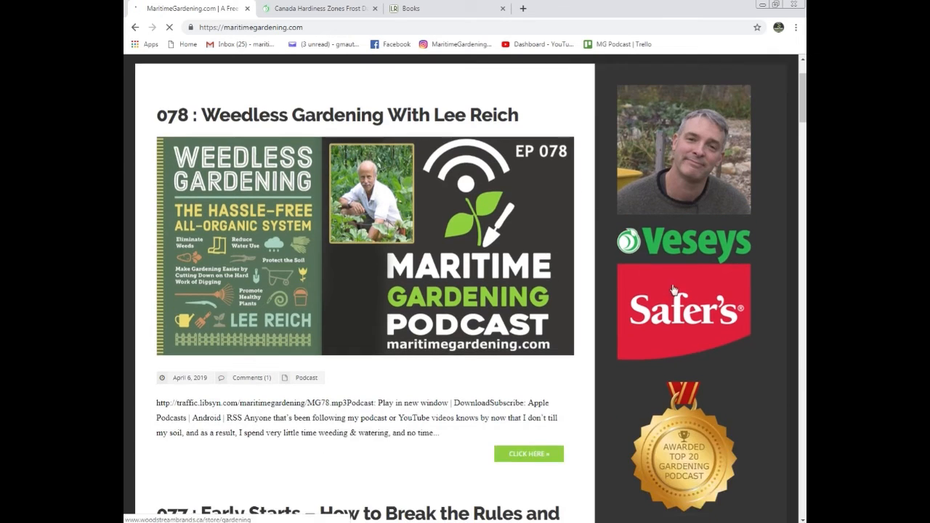
scroll(435, 218, down, 2)
scroll(370, 175, up, 3)
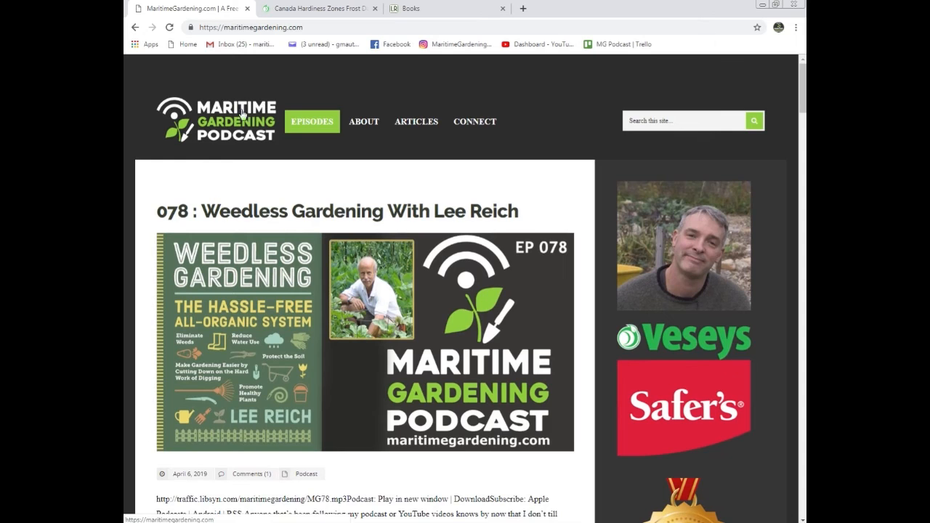
scroll(783, 338, down, 2)
scroll(786, 392, down, 6)
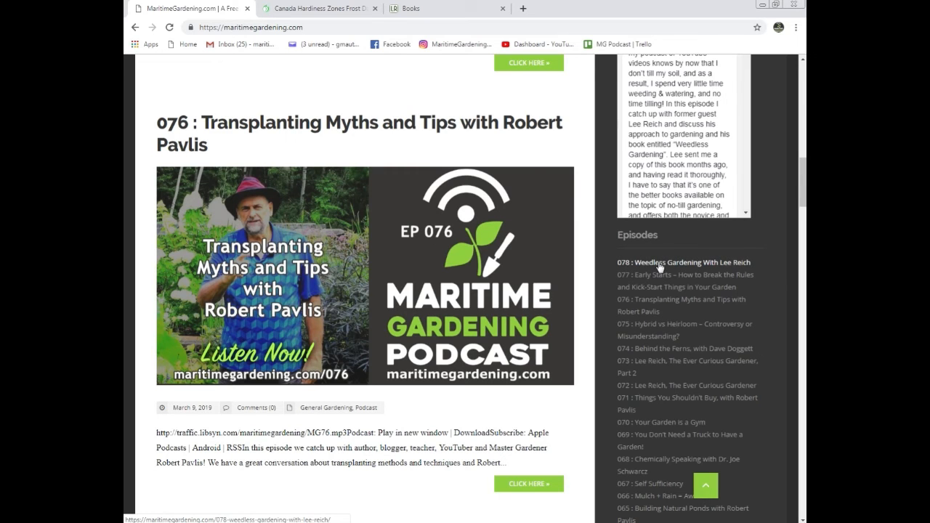
scroll(670, 290, down, 7)
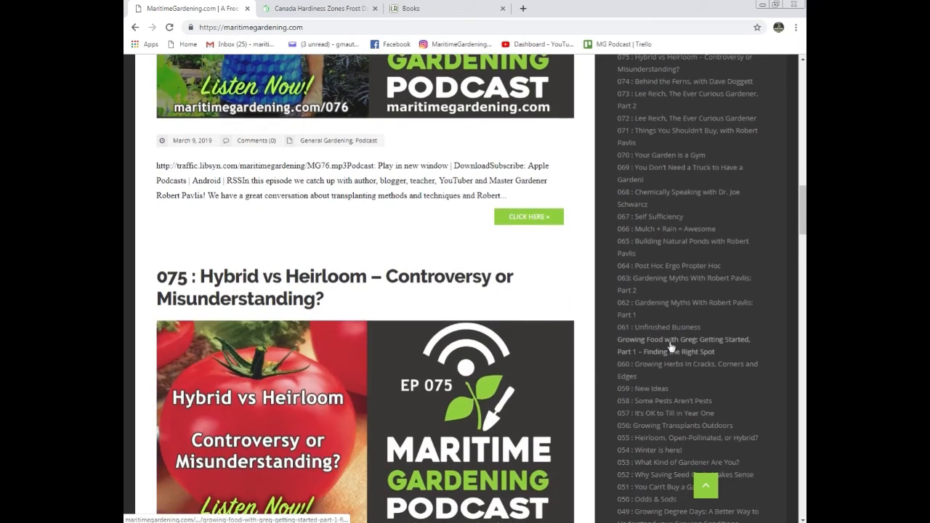
scroll(669, 347, down, 8)
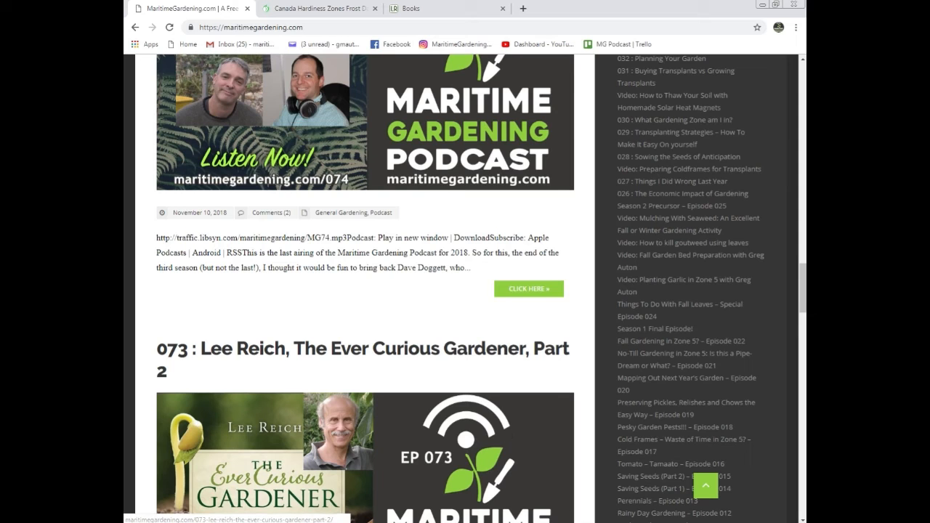
key(alt+Tab)
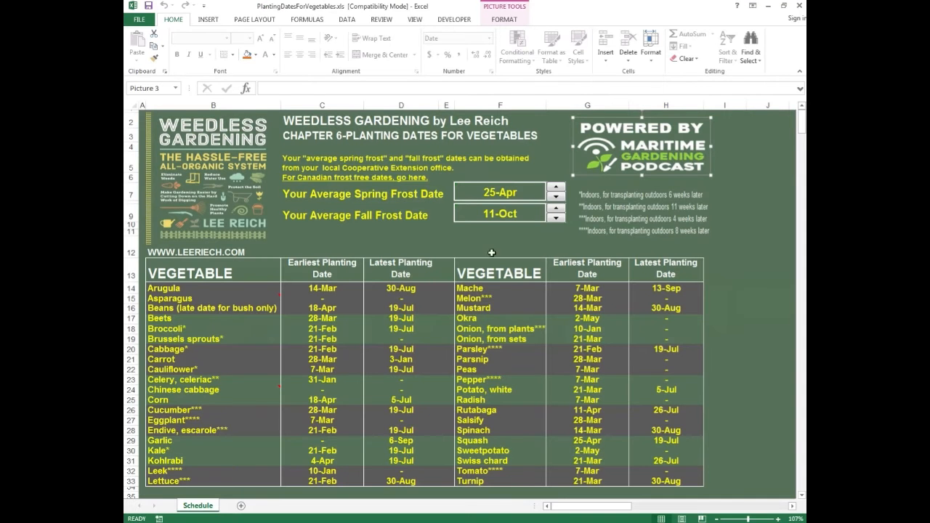
key(alt+Tab)
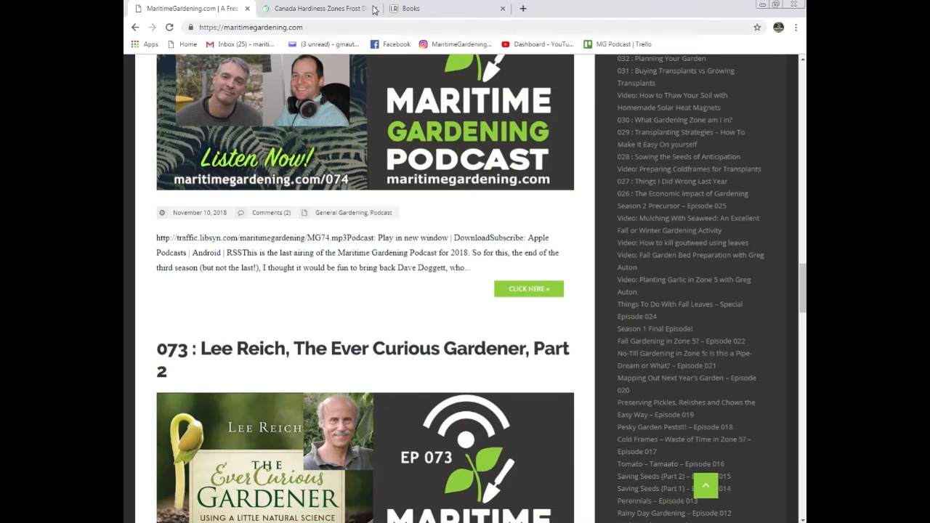
Load the YouTube creator dashboard in the browser tab that holds the Books page.
click(432, 13)
click(539, 45)
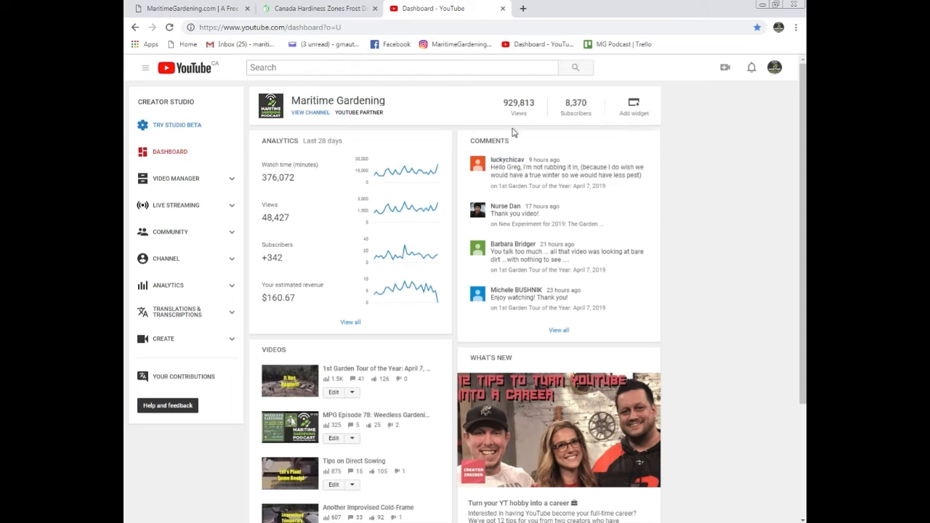
click(171, 152)
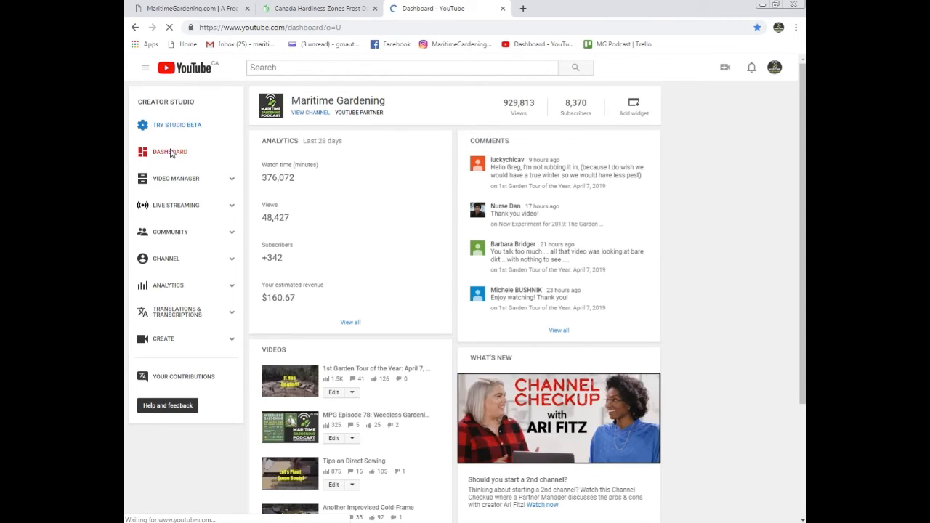
click(175, 183)
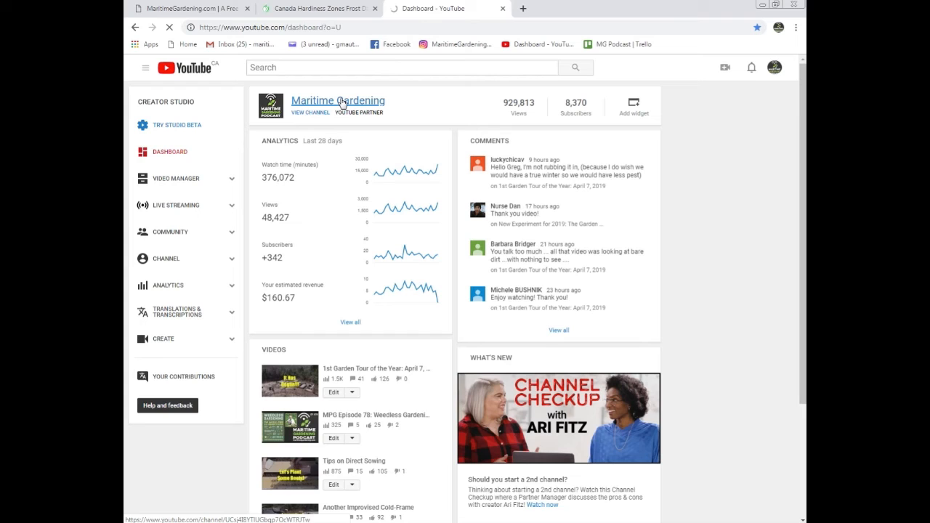
Open the Maritime Gardening channel's list of uploaded videos, pausing the welcome video on its home page.
click(341, 102)
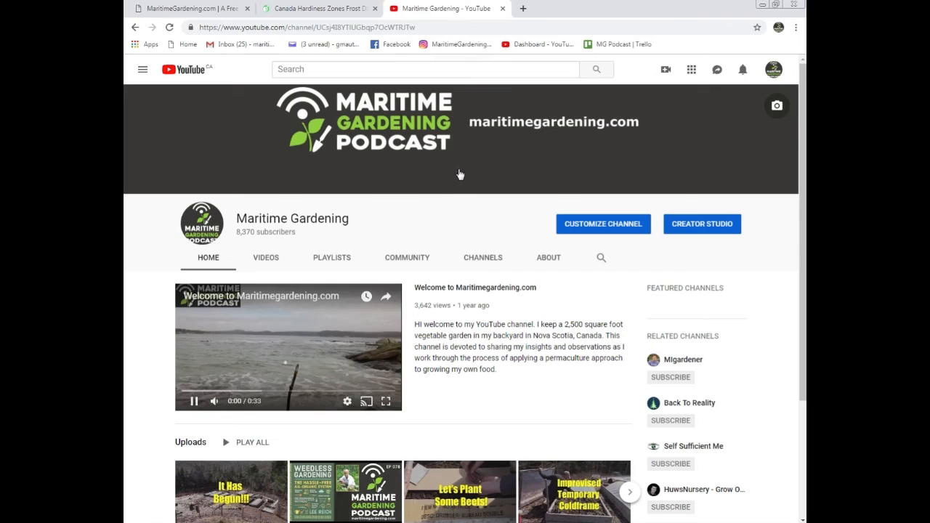
click(194, 402)
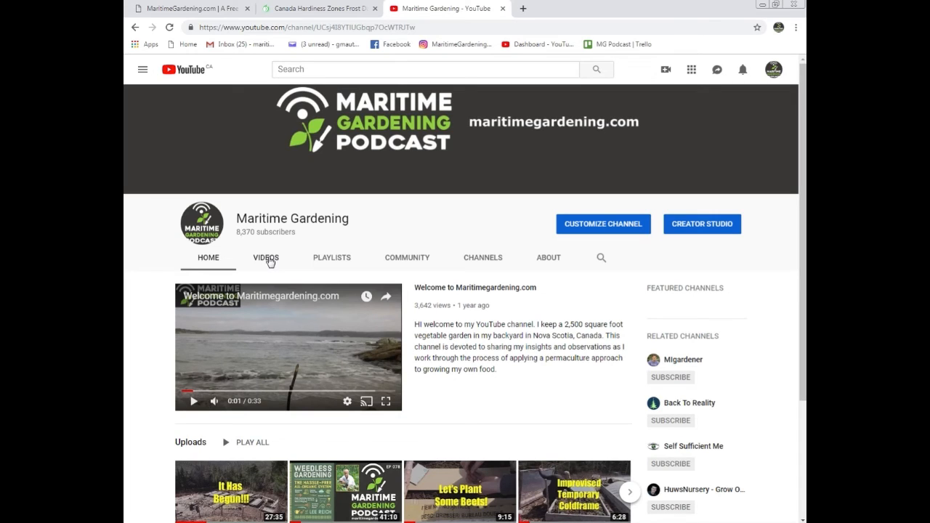
click(267, 260)
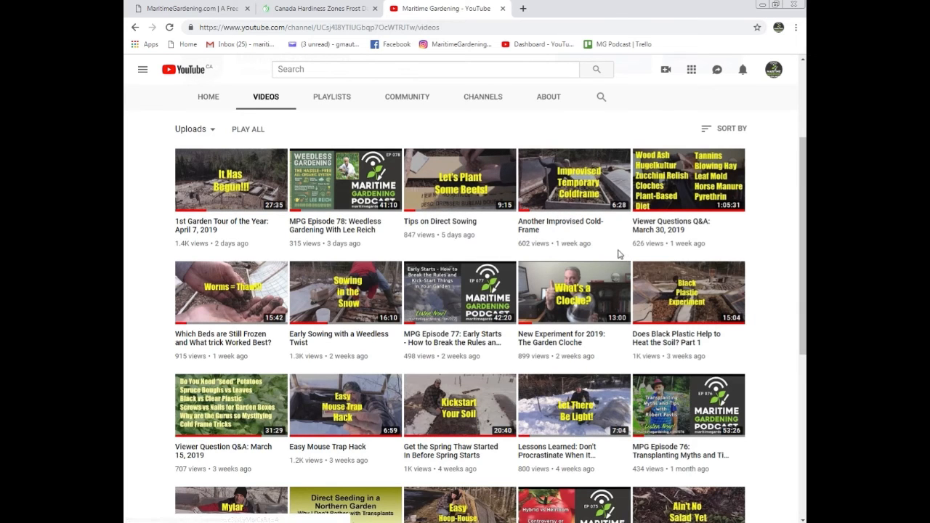
Search within the Maritime Gardening channel for "hugel" and look through the resulting videos.
scroll(616, 254, up, 2)
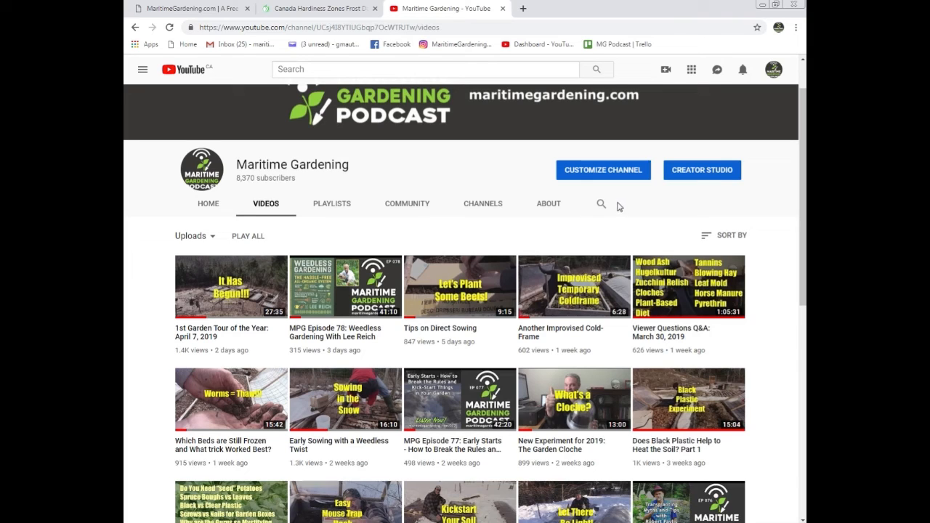
click(601, 204)
scroll(623, 206, up, 1)
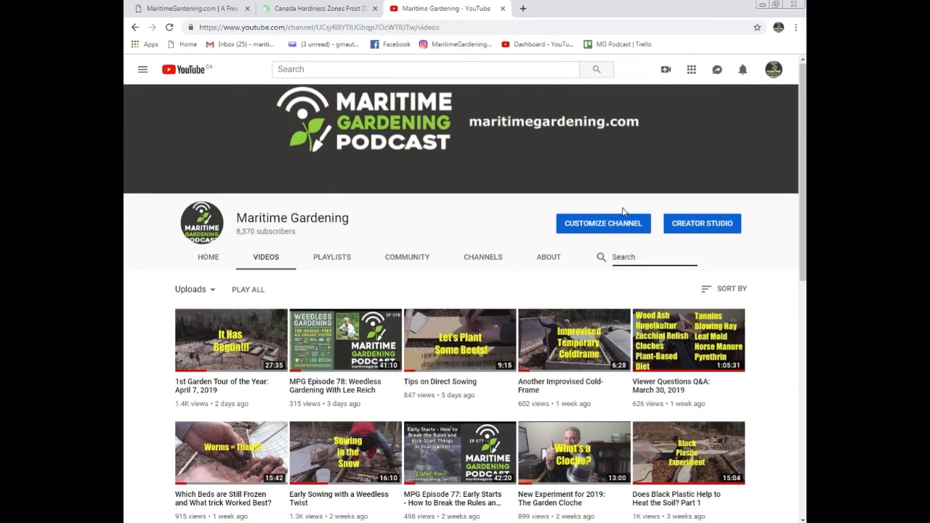
text(hugel)
key(Return)
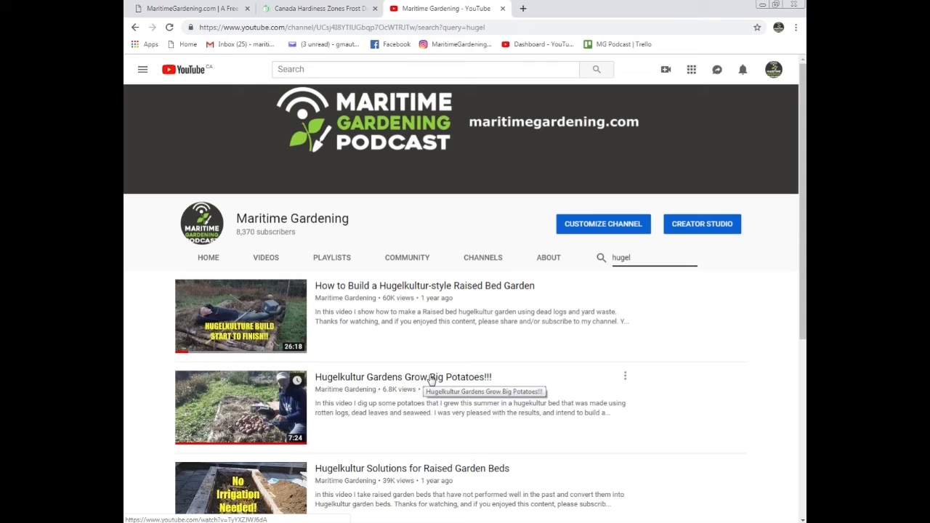
scroll(313, 442, down, 1)
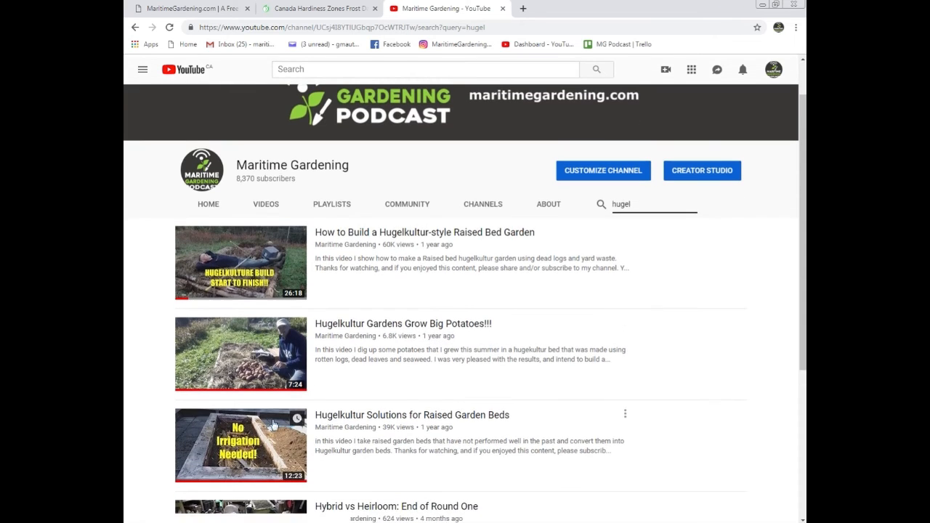
scroll(377, 442, down, 2)
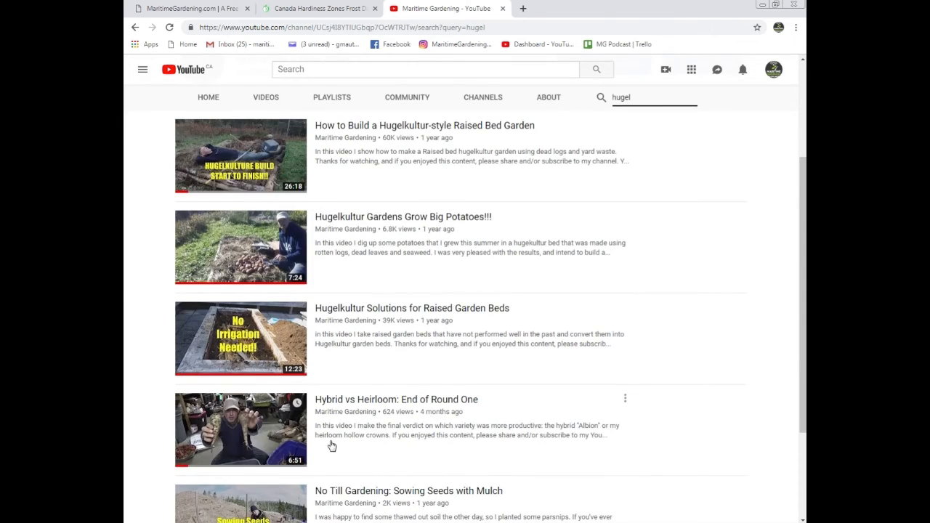
scroll(282, 408, down, 2)
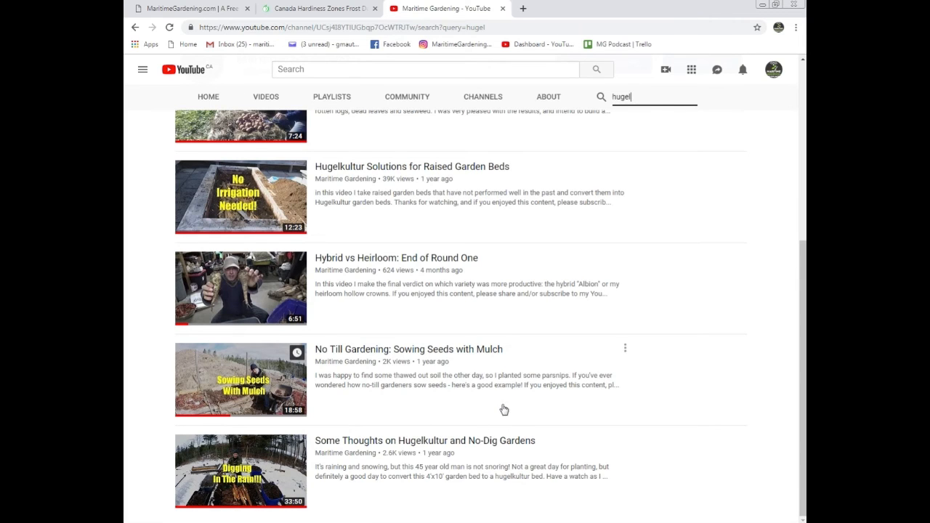
scroll(552, 404, up, 1)
scroll(552, 404, down, 1)
scroll(585, 320, up, 4)
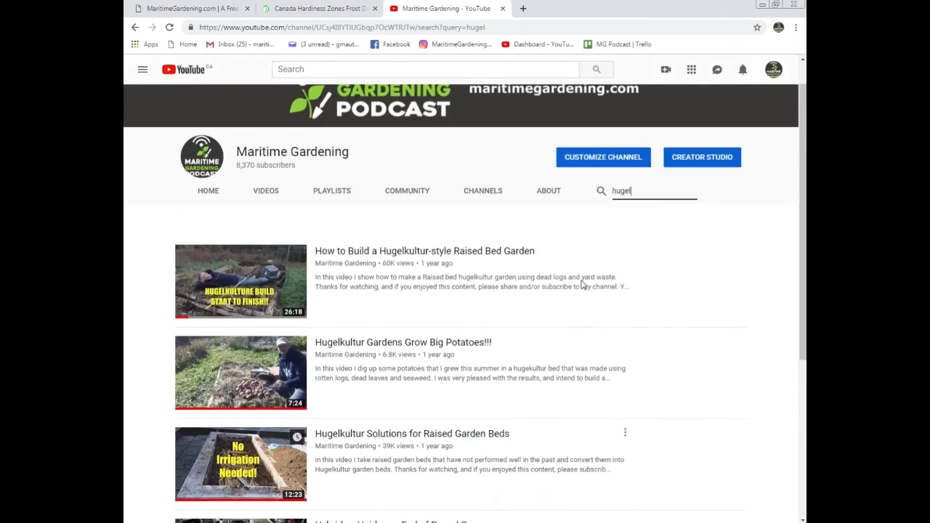
Replace the channel search term with "parsnips" and look through the resulting videos.
drag(638, 168, 588, 168)
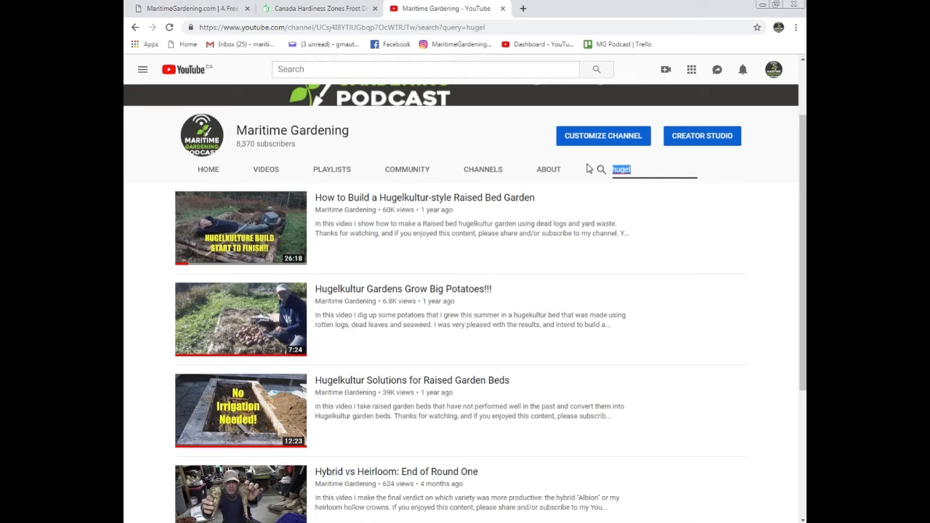
text(parsnips)
key(Return)
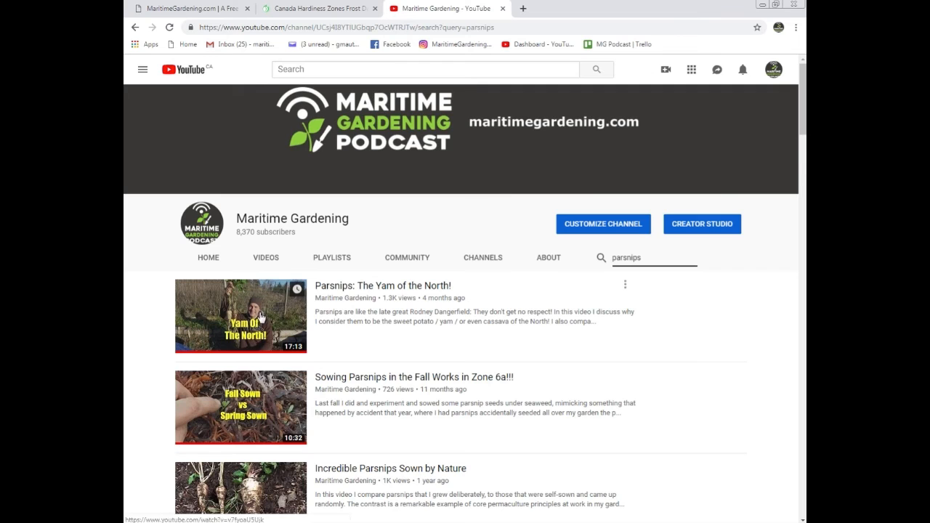
scroll(262, 406, down, 2)
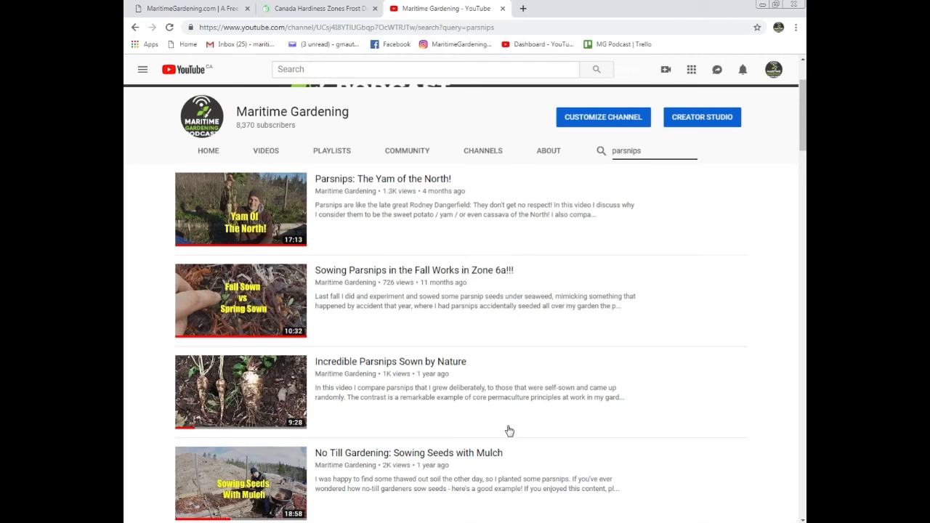
scroll(433, 416, down, 2)
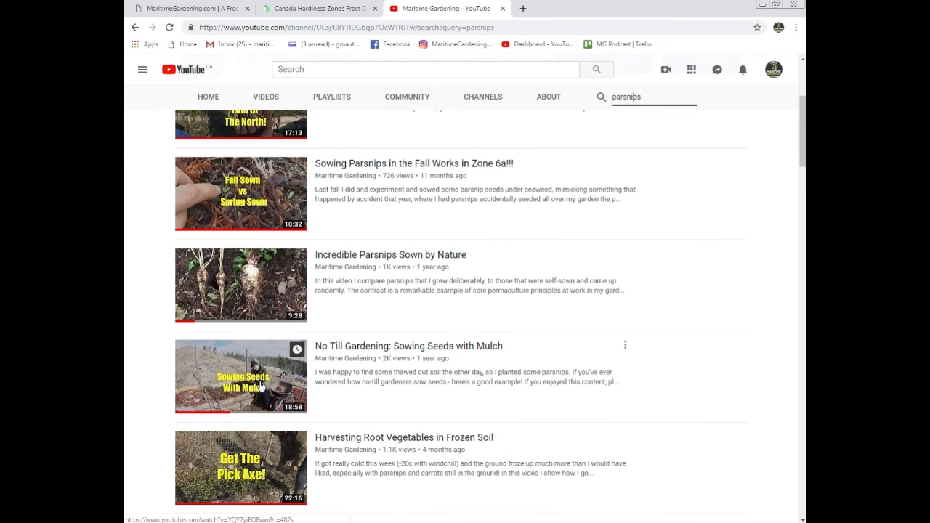
scroll(256, 386, down, 2)
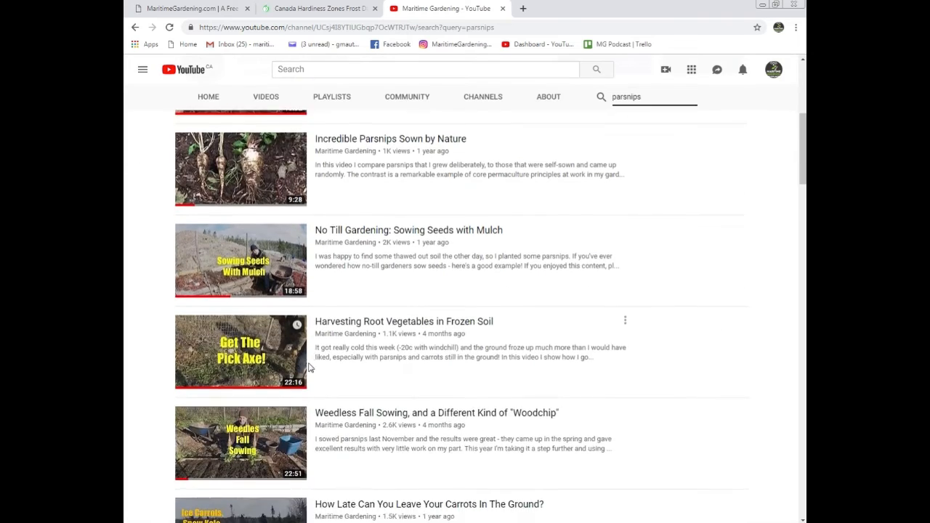
scroll(313, 363, down, 4)
scroll(313, 363, up, 6)
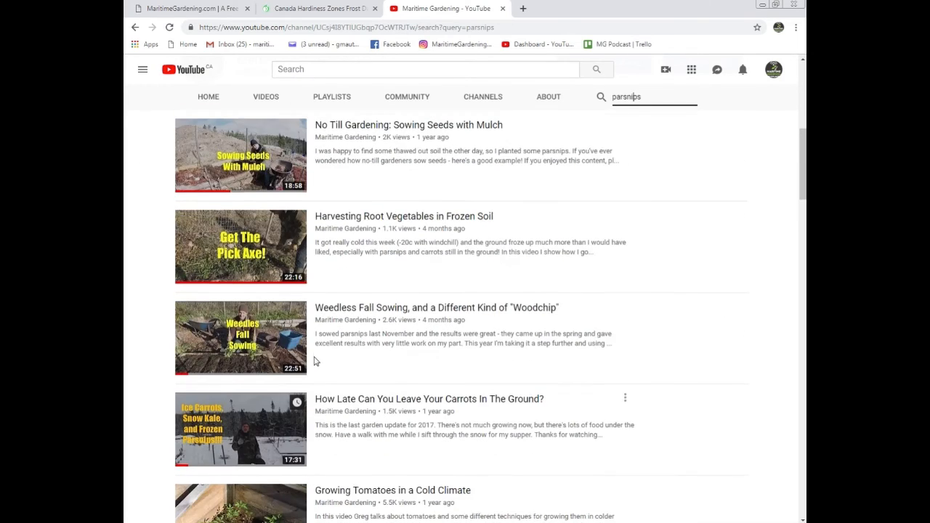
scroll(367, 233, up, 3)
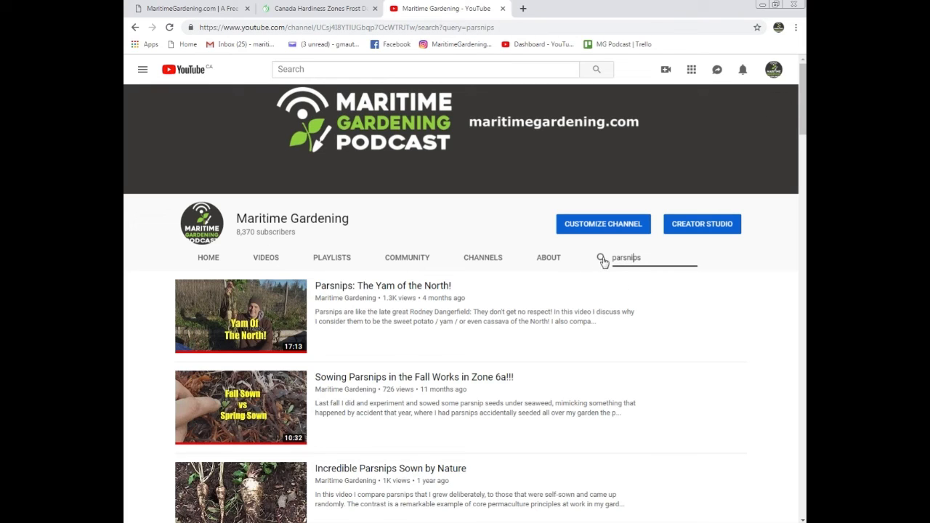
Search the channel for "carrots" instead, look through the resulting videos, and switch back to the planting schedule in Excel.
drag(642, 259, 614, 261)
drag(654, 257, 588, 255)
text(carrots)
key(Return)
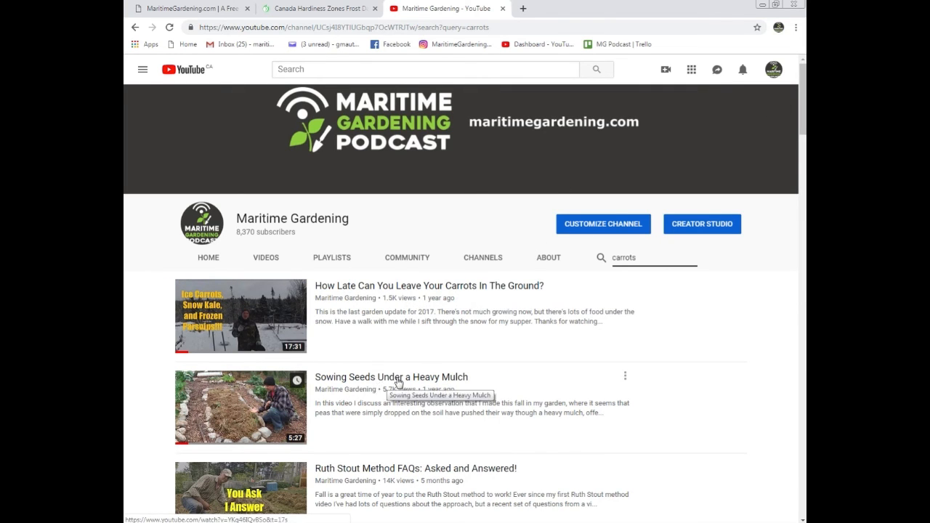
scroll(361, 392, down, 2)
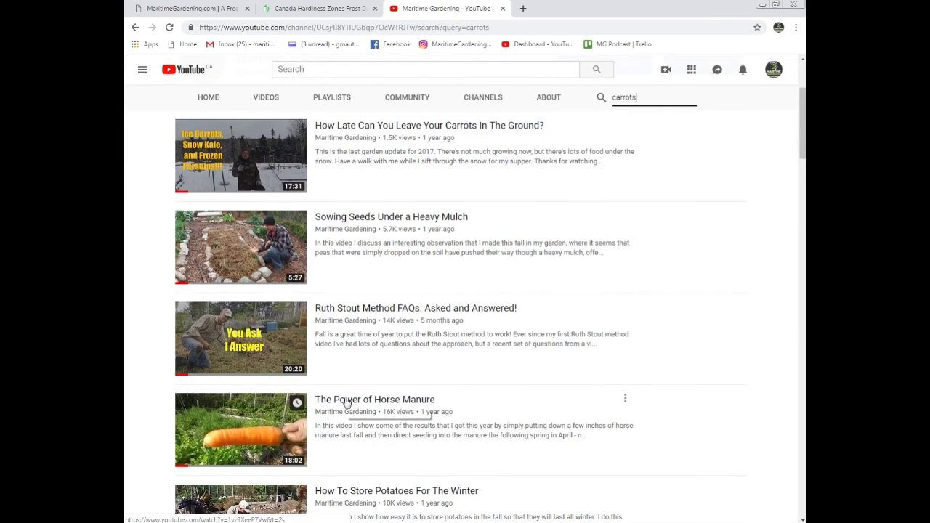
scroll(273, 425, down, 2)
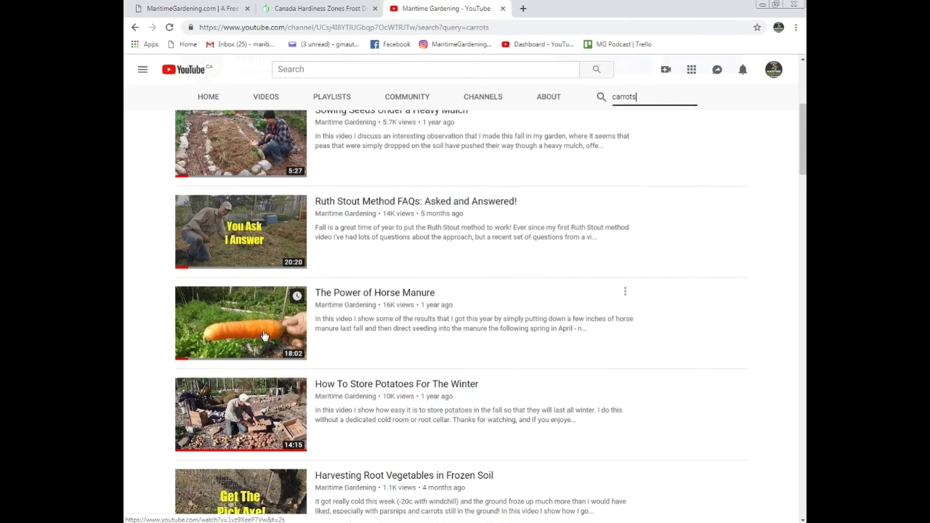
scroll(265, 335, down, 1)
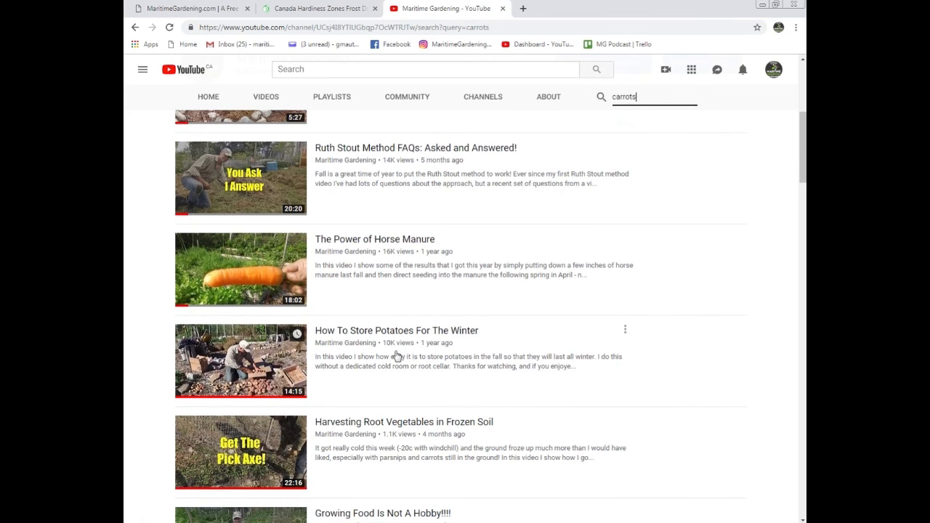
scroll(396, 355, down, 2)
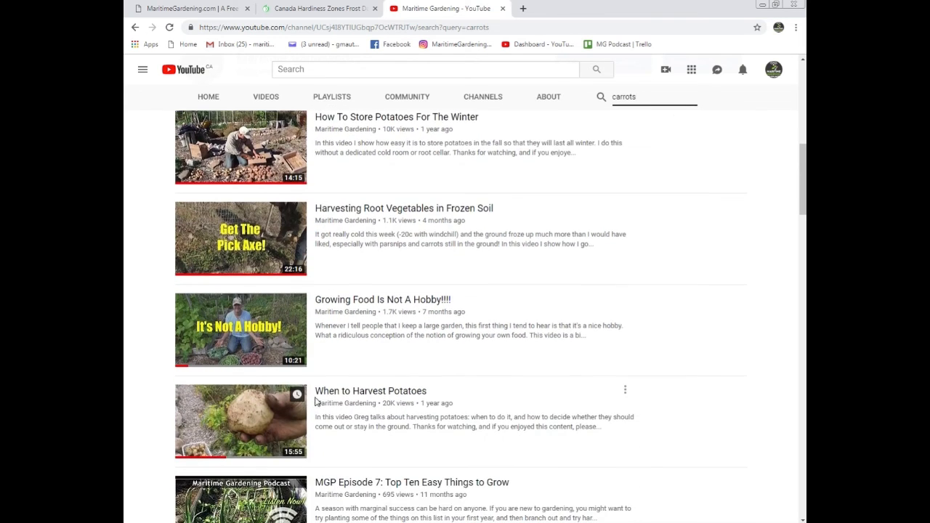
scroll(312, 400, up, 7)
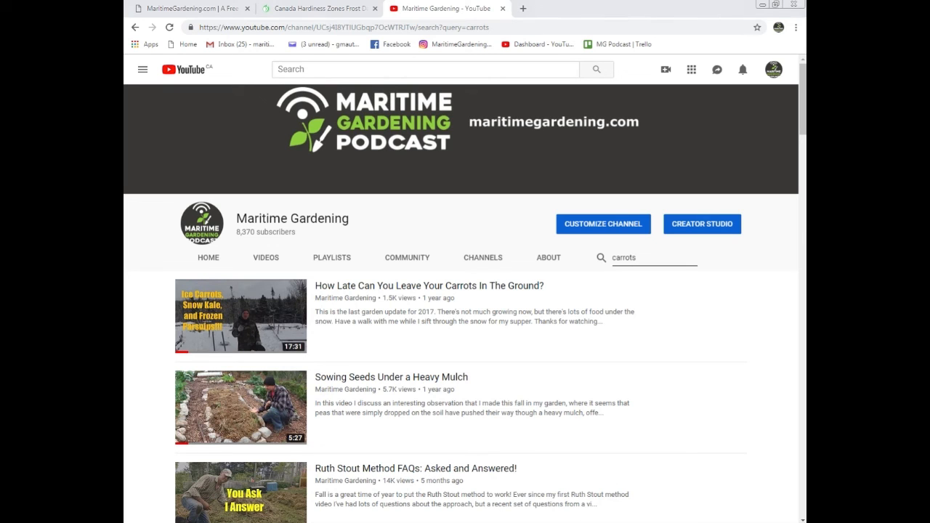
key(alt+Tab)
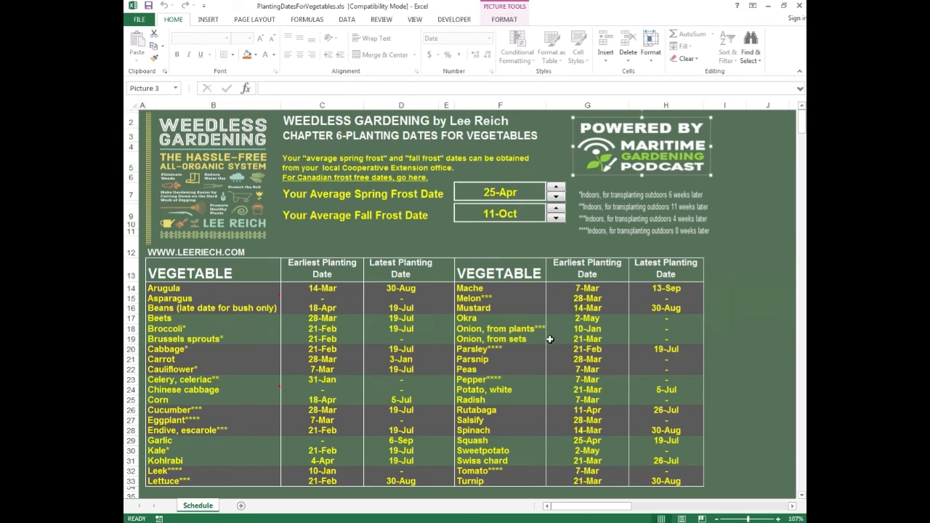